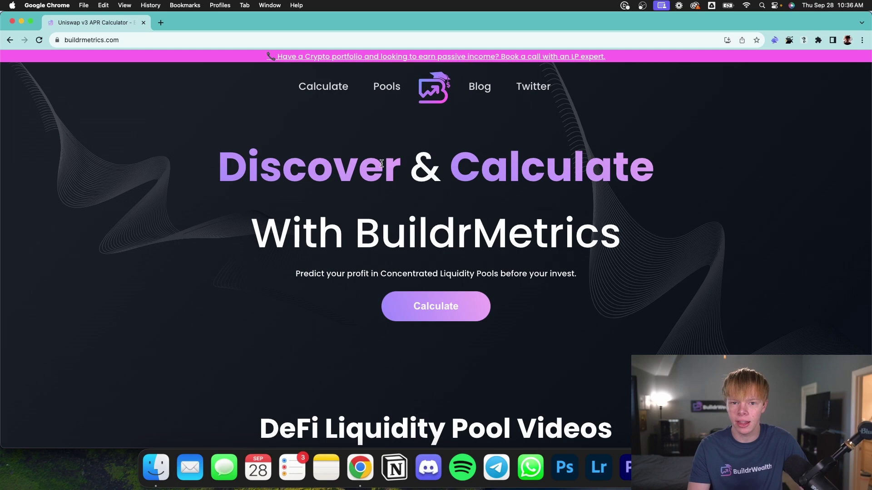
- Open the Uniswap v3 calculator on Ethereum, leaving both pair tokens unselected
click(340, 87)
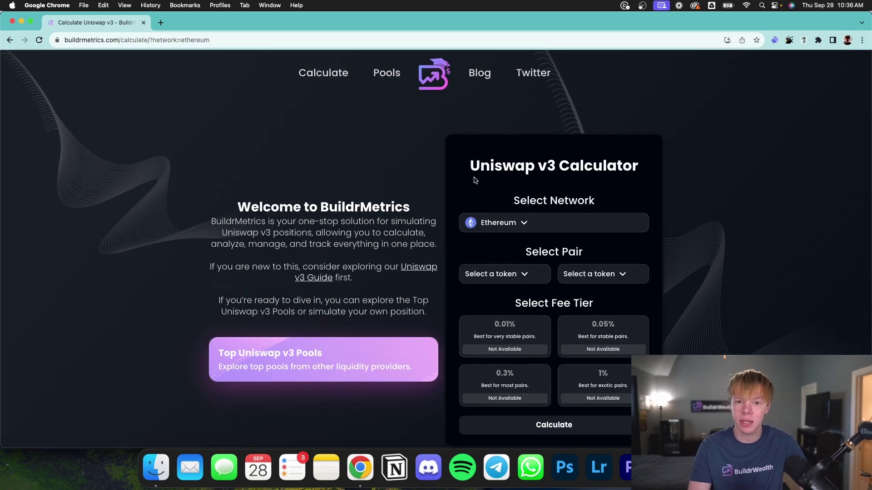
scroll(474, 179, down, 3)
click(497, 211)
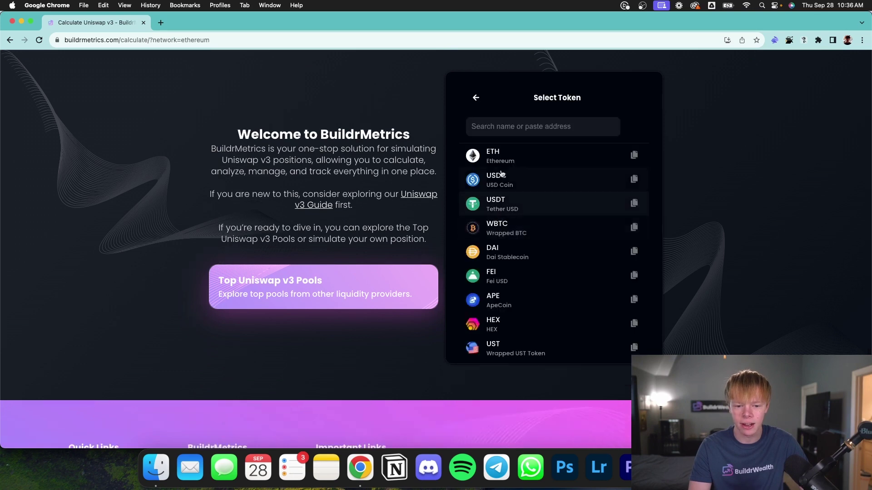
click(477, 99)
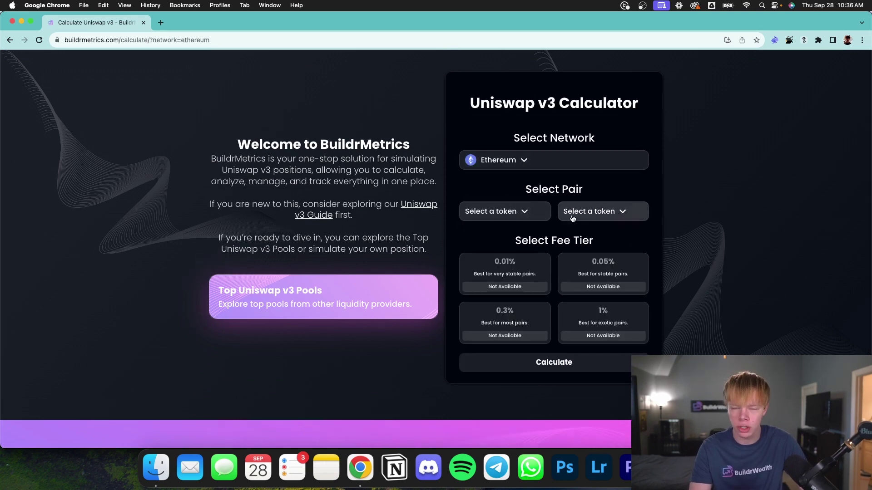
scroll(585, 232, up, 3)
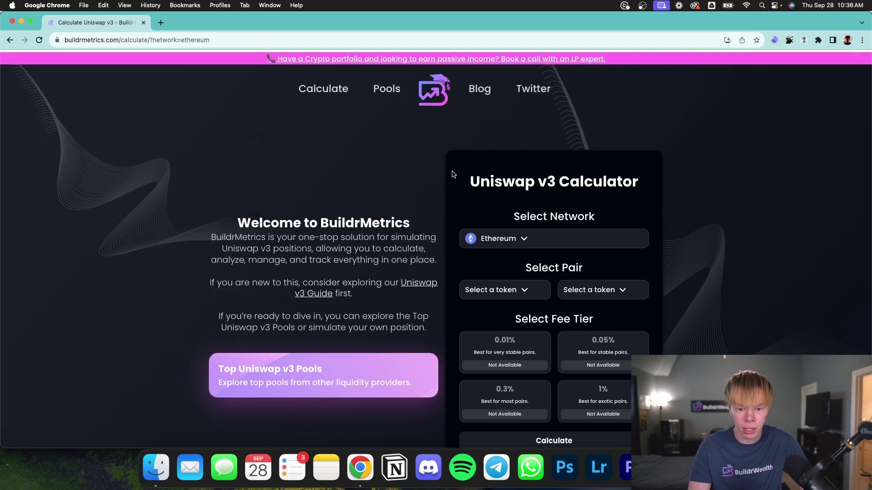
- Browse the Top Uniswap v3 Pools table of 209 pools, checking fee, risk and TVL details
click(390, 89)
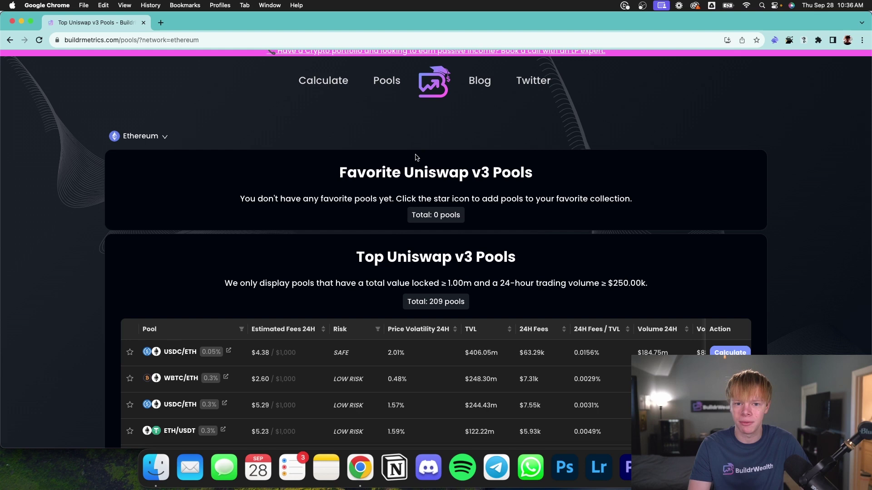
scroll(418, 157, down, 5)
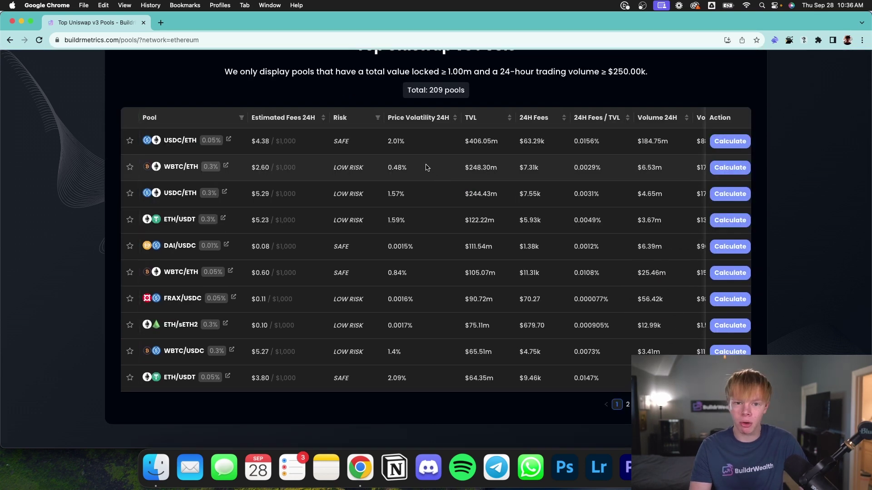
scroll(427, 168, up, 5)
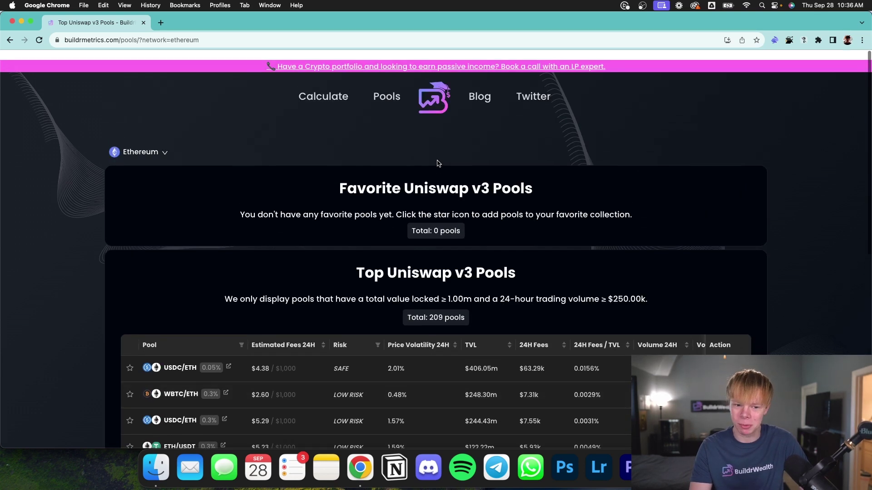
scroll(420, 118, down, 4)
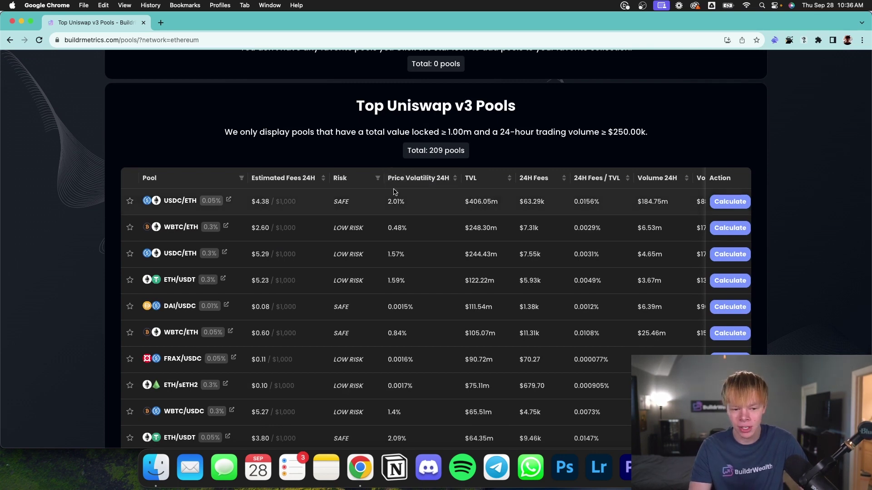
mouse_move(393, 198)
mouse_move(340, 197)
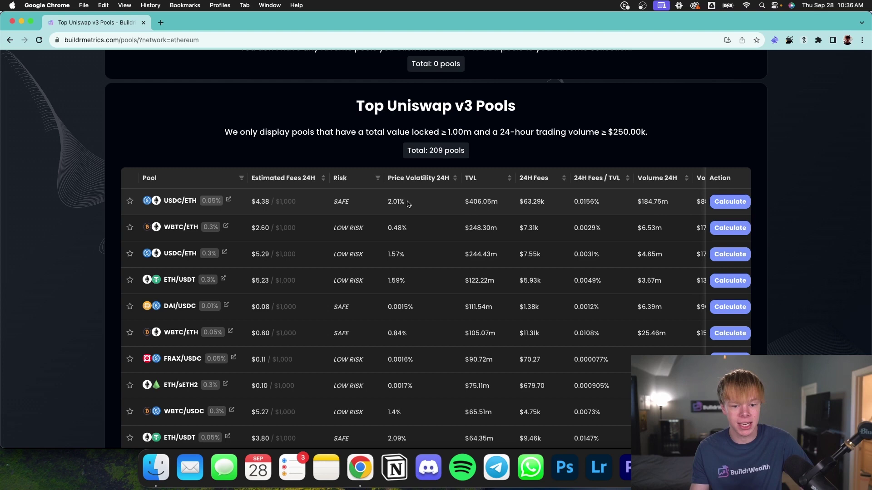
mouse_move(484, 201)
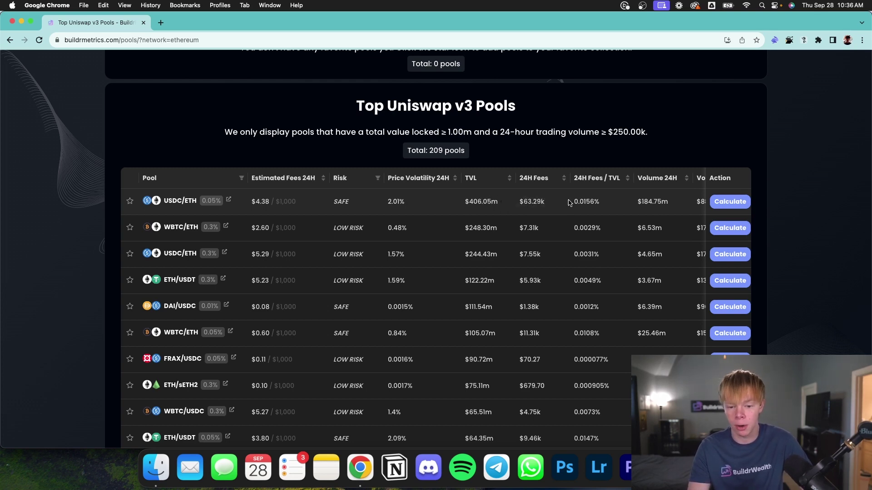
scroll(681, 205, down, 3)
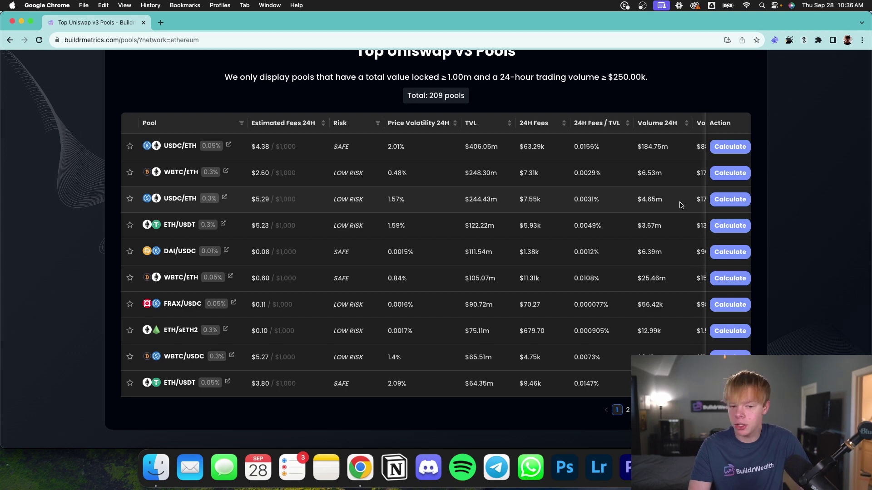
- Open the calculator from the top USDC/ETH pool row, keeping Ethereum as the network
click(734, 147)
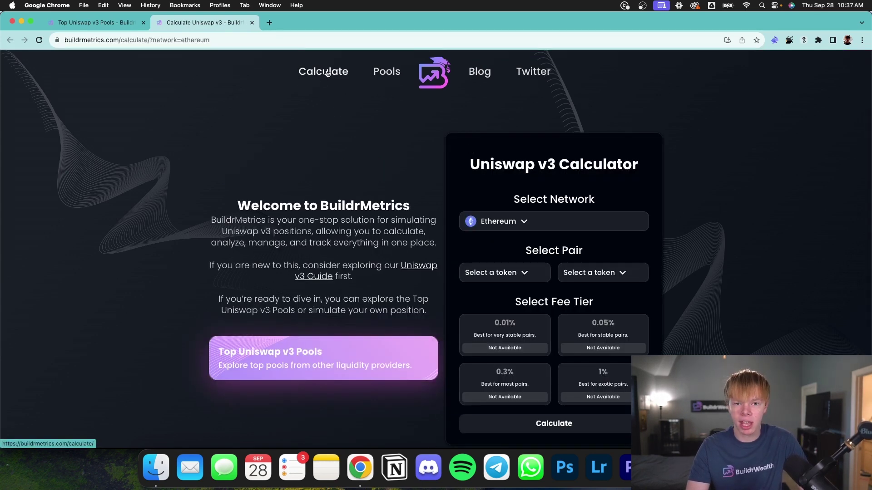
scroll(574, 236, down, 1)
click(498, 196)
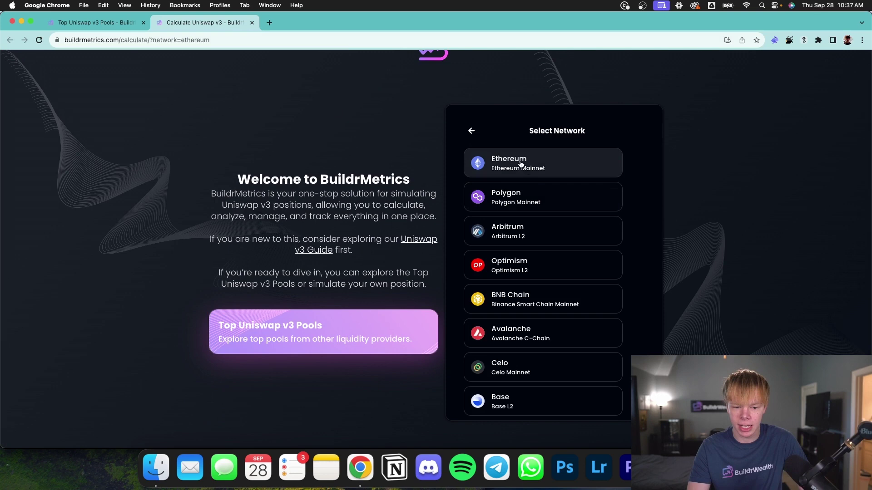
click(512, 171)
click(508, 194)
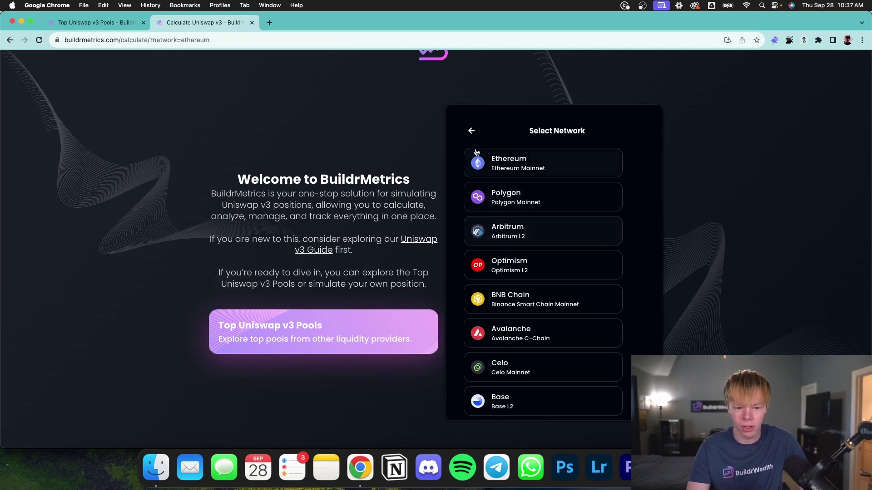
click(471, 131)
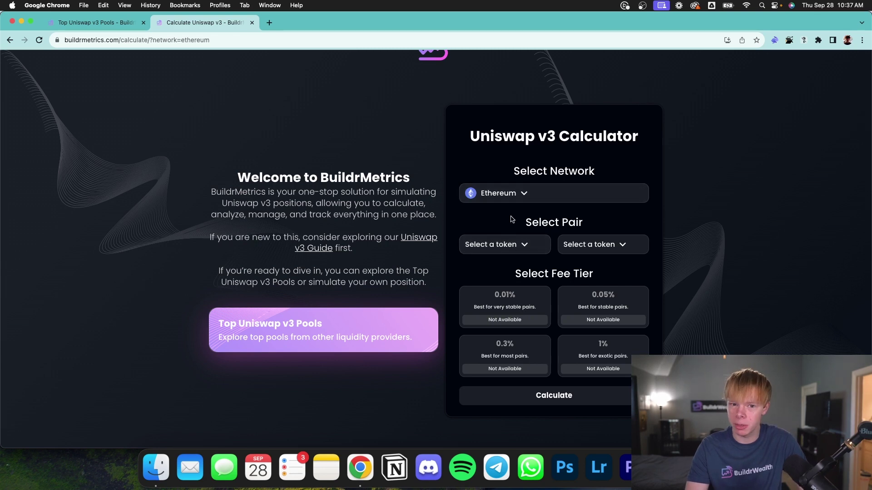
- Choose ETH and USDC as the pair tokens and run the calculation
click(515, 249)
click(500, 190)
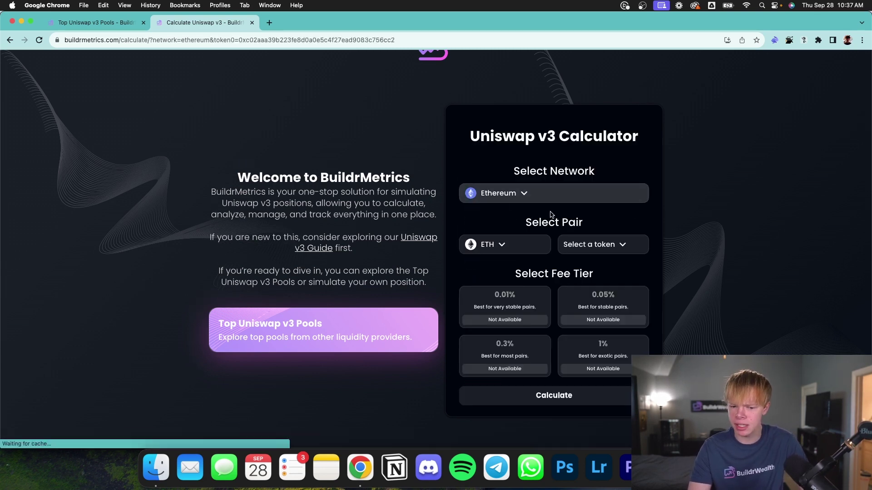
click(594, 244)
click(537, 215)
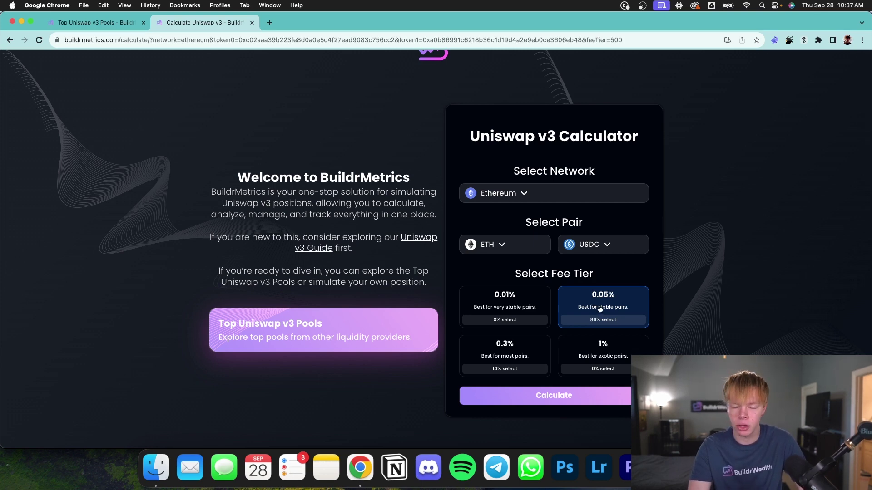
click(596, 398)
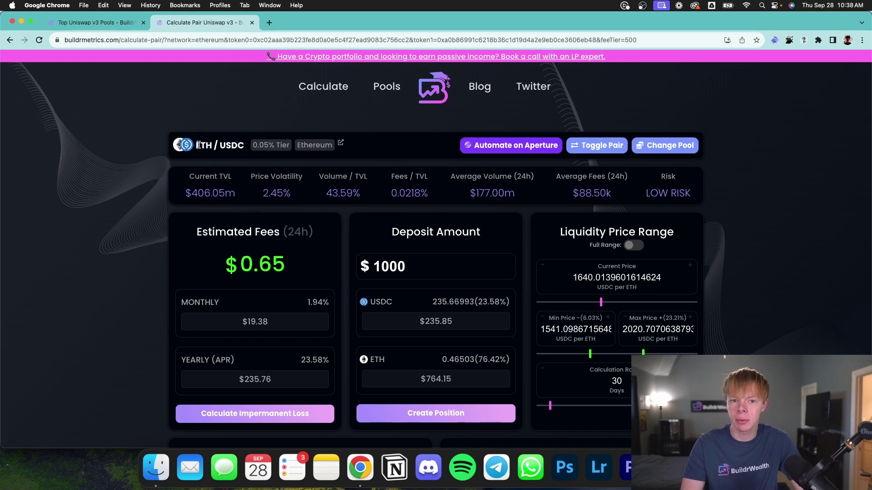
- Review the ETH / USDC results: $235.85 USDC, $764.15 ETH, range 1541.10–2020.71
scroll(199, 145, down, 1)
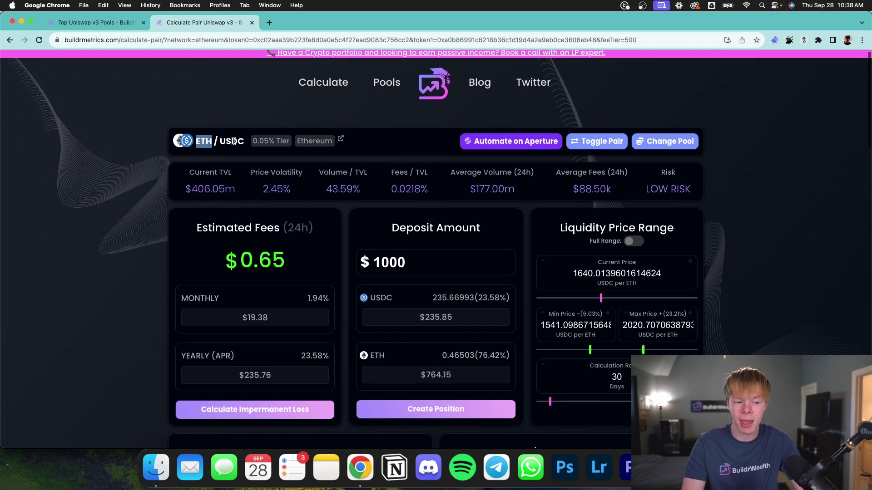
double_click(236, 137)
triple_click(236, 137)
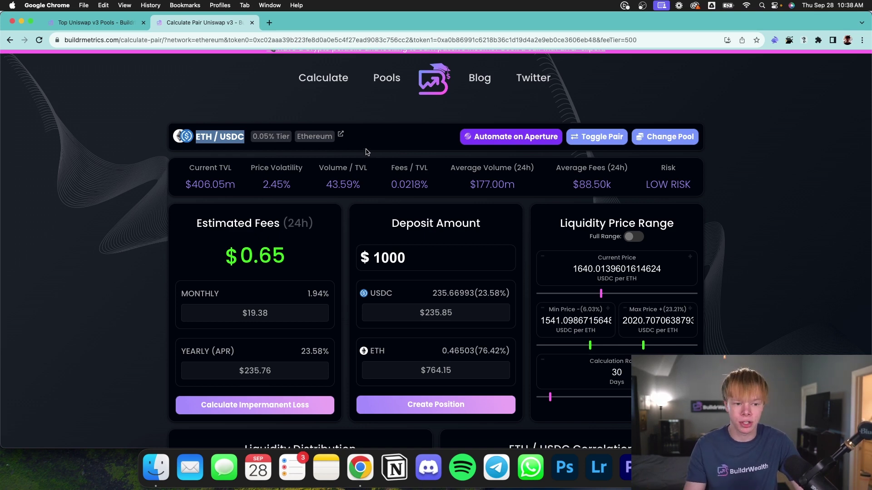
click(228, 137)
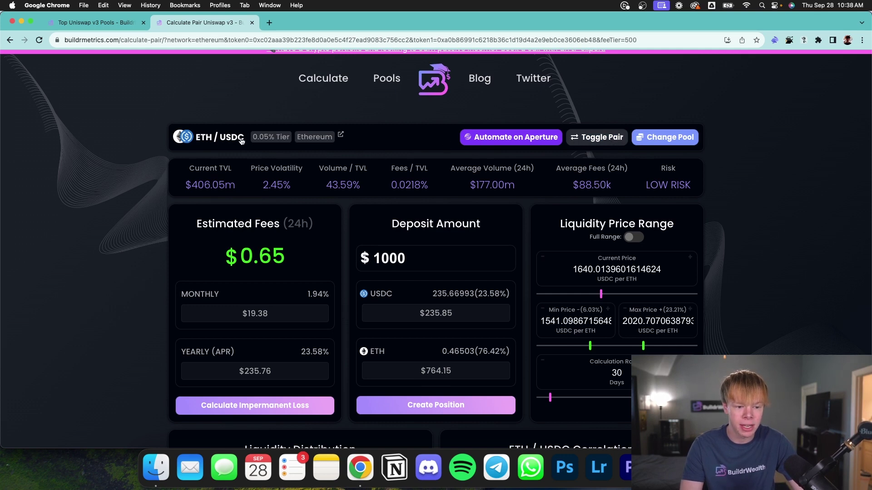
- Flip the pair to USDC / ETH and back, then recalculate ETH/USDC at the 0.05% fee tier
click(211, 143)
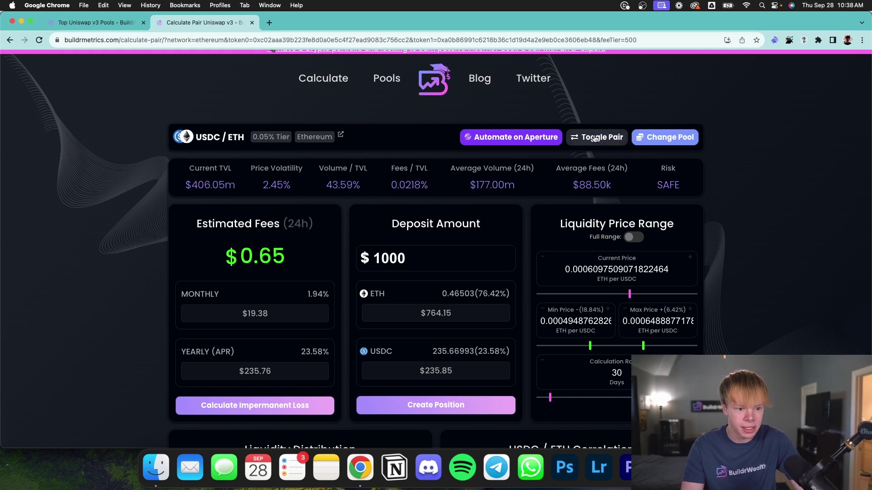
click(610, 137)
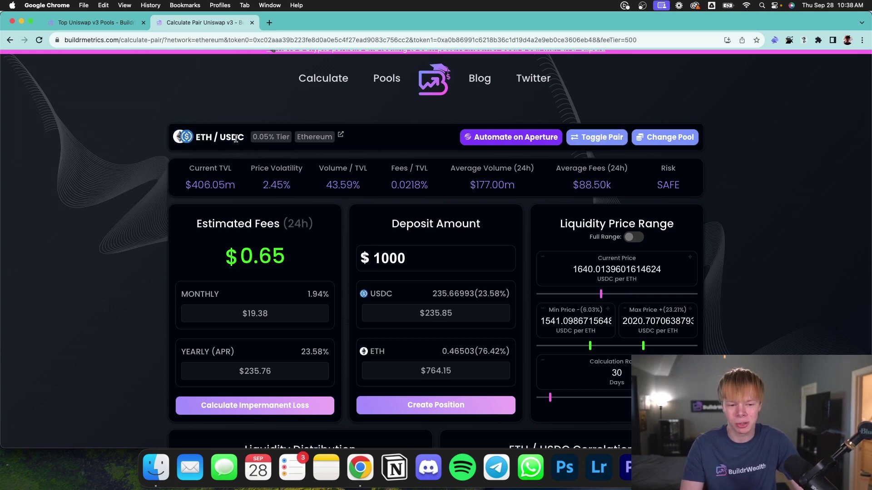
click(668, 137)
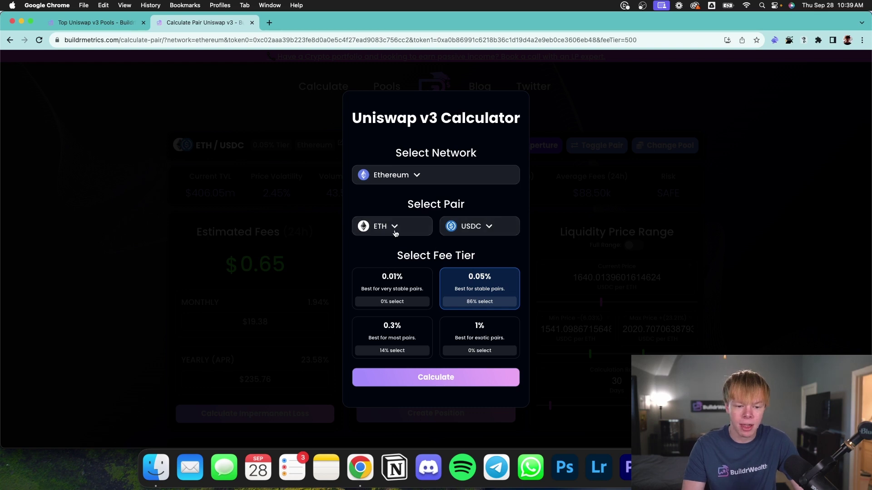
click(472, 226)
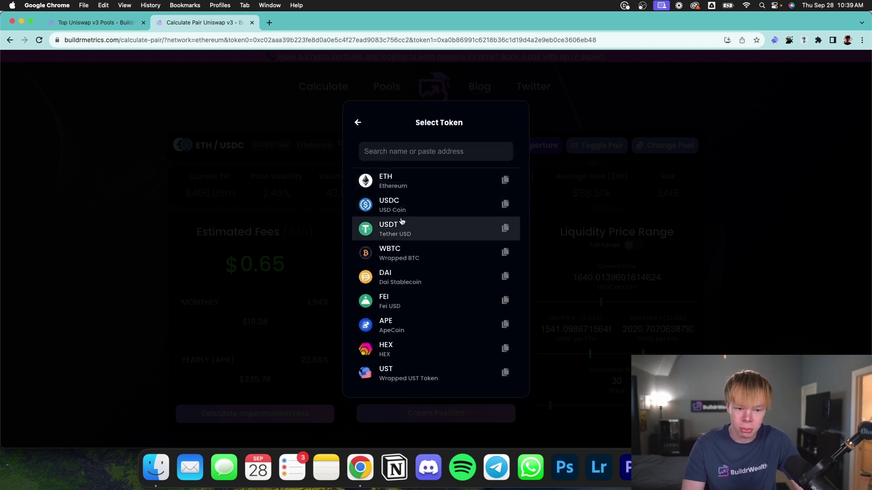
click(357, 124)
click(466, 296)
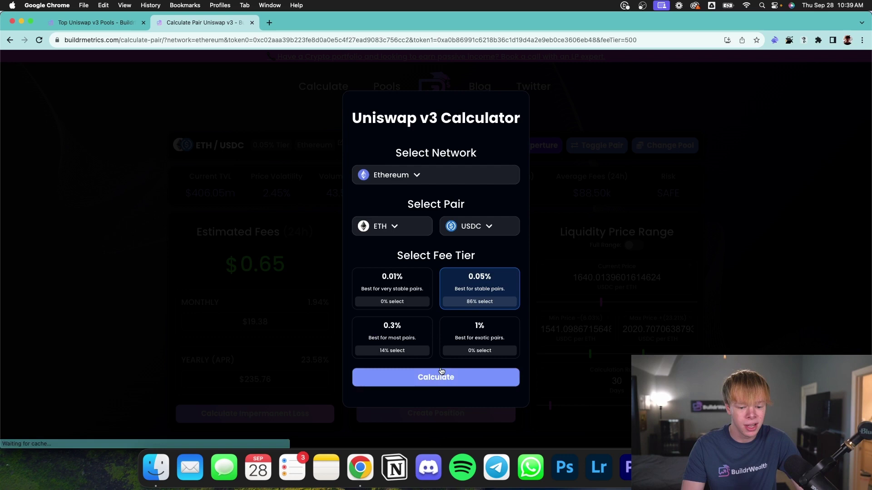
click(440, 371)
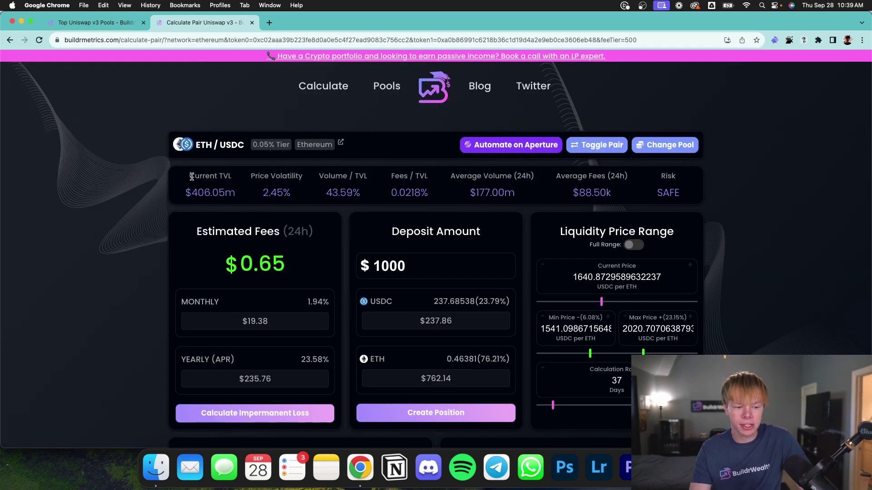
drag(189, 174, 677, 193)
click(688, 195)
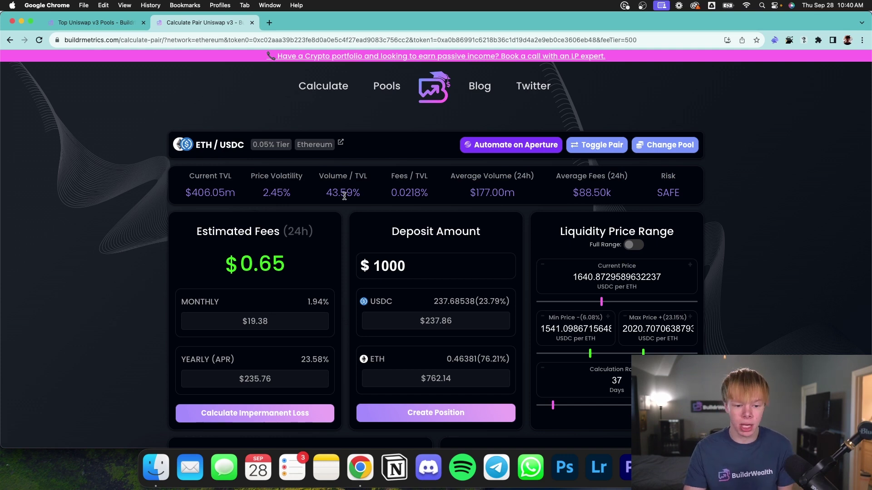
- Inspect the pool stats: 0.0218 Fees/TVL, average 24h volume and fees, SAFE risk rating
double_click(403, 194)
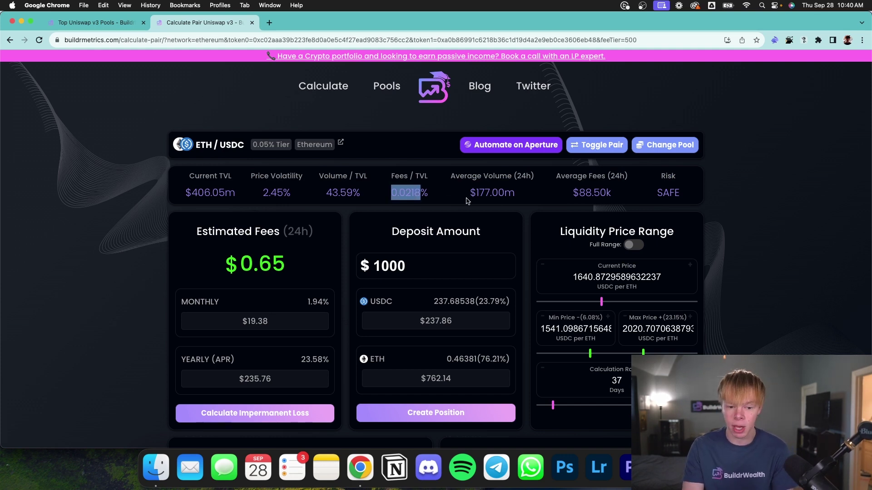
scroll(468, 202, down, 1)
drag(470, 190, 518, 190)
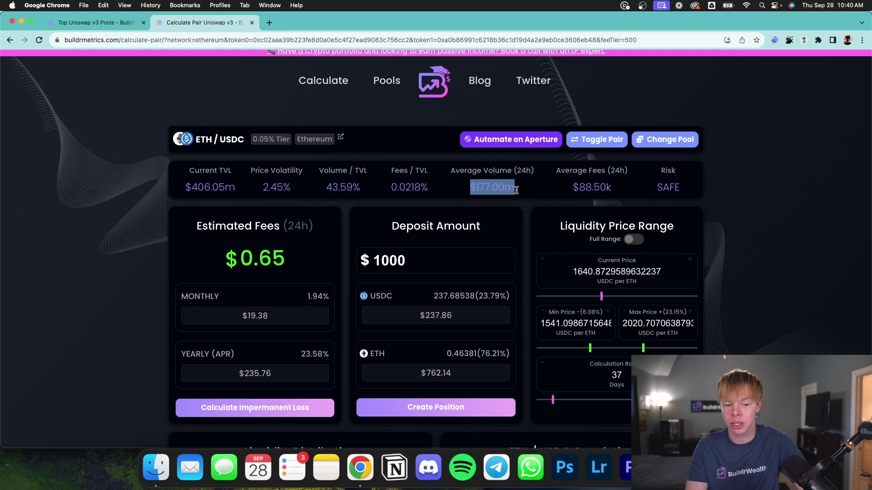
click(544, 191)
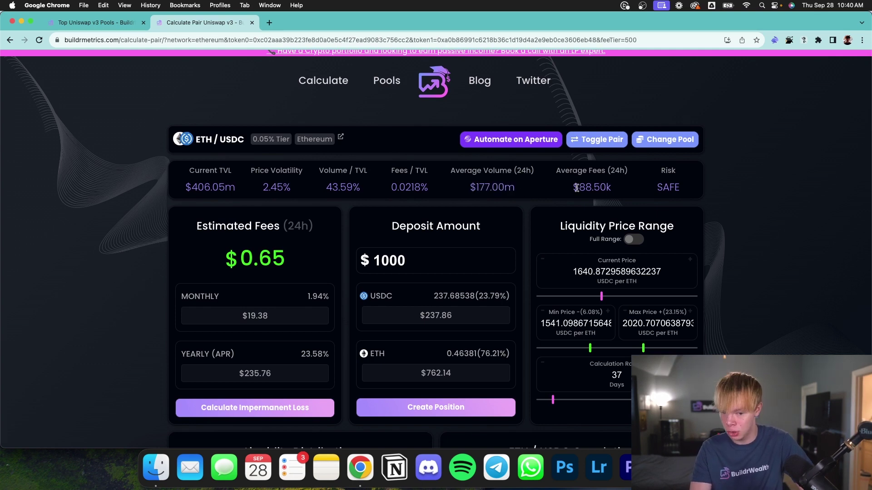
drag(575, 188, 611, 189)
drag(684, 188, 655, 188)
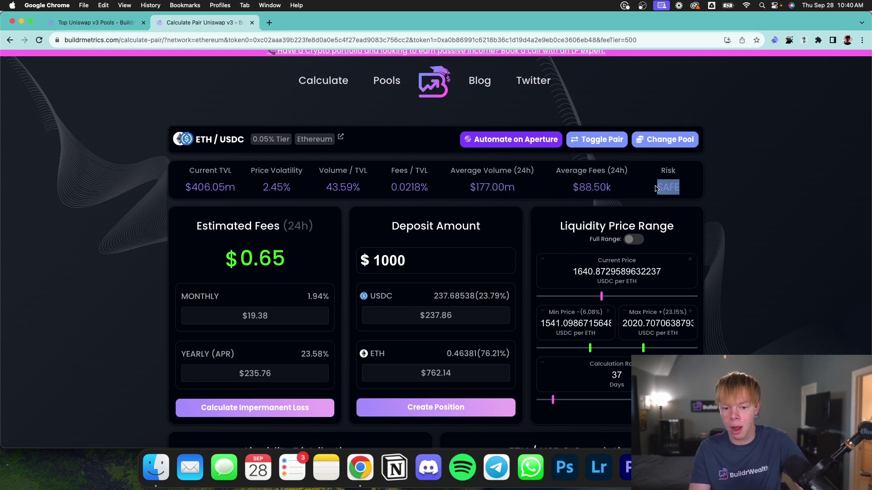
scroll(652, 189, down, 5)
drag(186, 122, 681, 140)
- Change the calculation range from 37 days to 1 day, then to 90 days
double_click(643, 324)
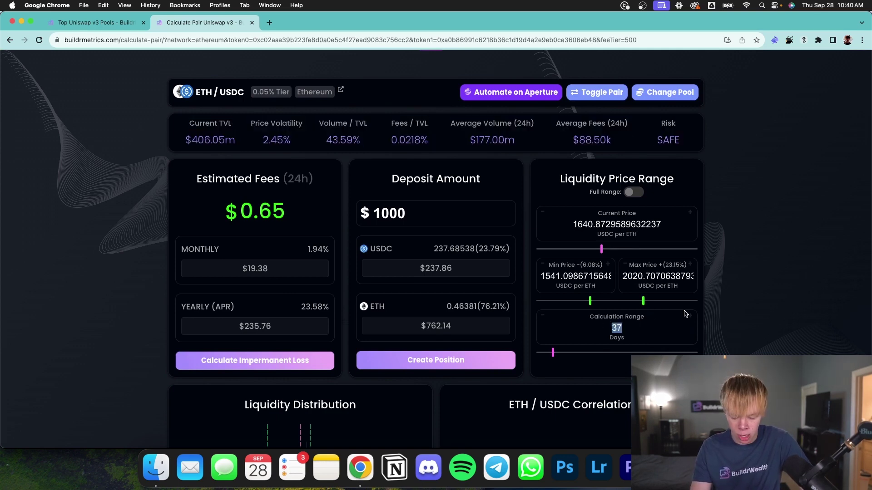
text(1)
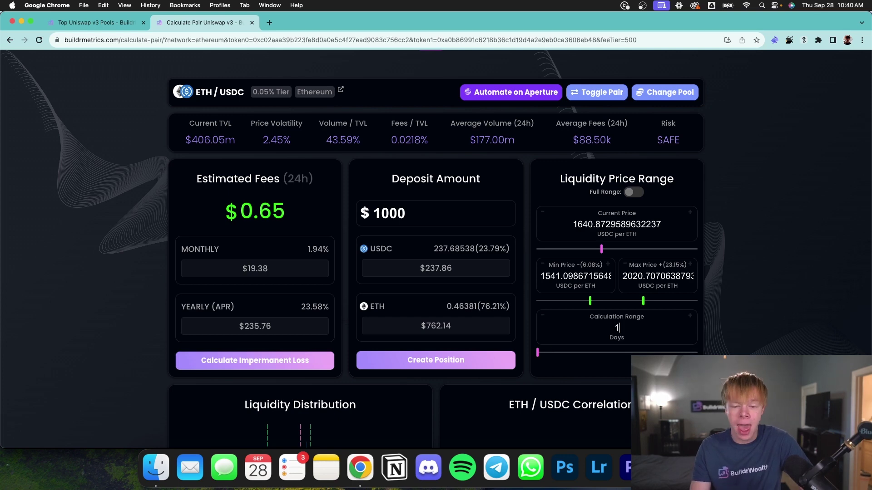
double_click(674, 323)
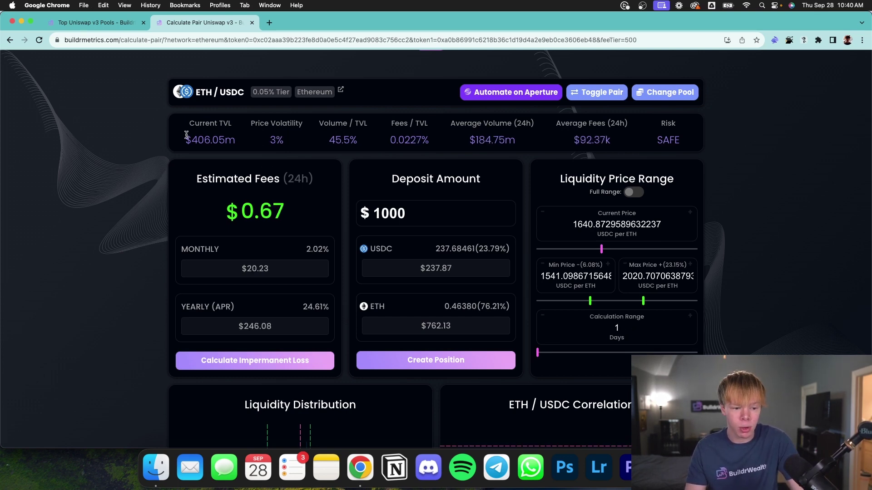
drag(190, 139, 676, 140)
click(677, 139)
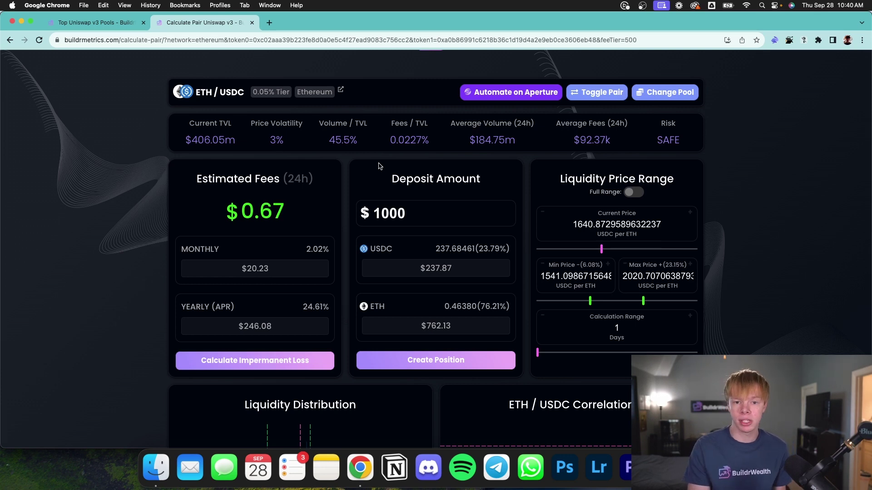
click(645, 327)
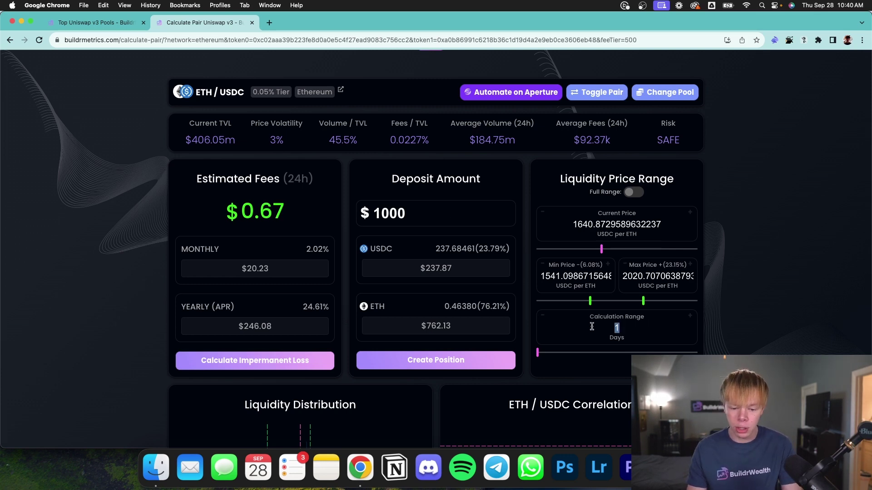
key(BackSpace)
text(90)
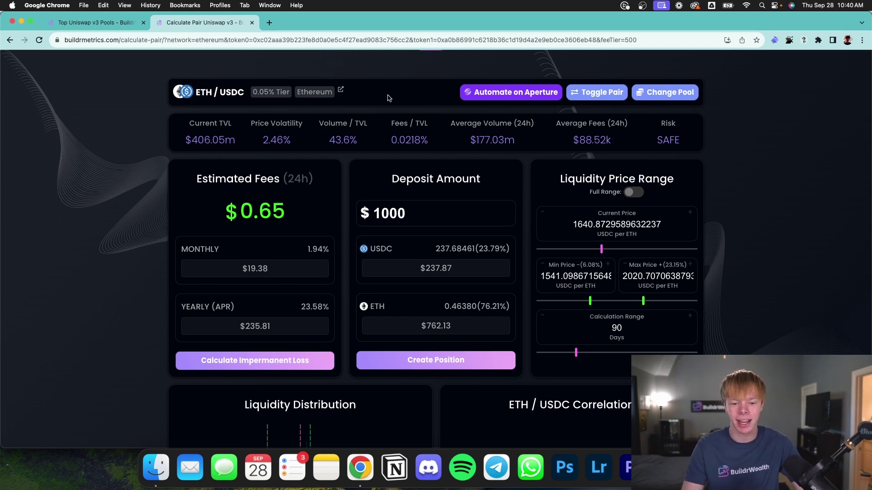
- Examine the liquidity price range panel's Min, Max and Current Price values
scroll(564, 181, up, 1)
drag(561, 182, 723, 343)
click(724, 343)
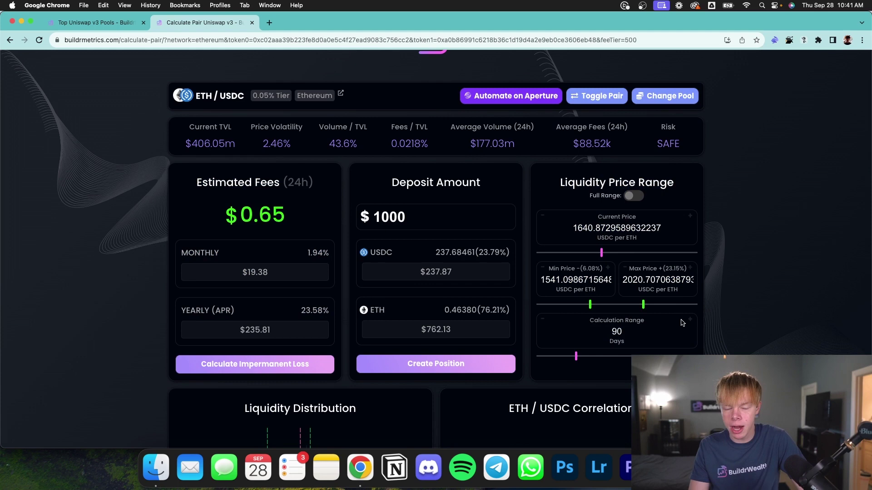
double_click(576, 281)
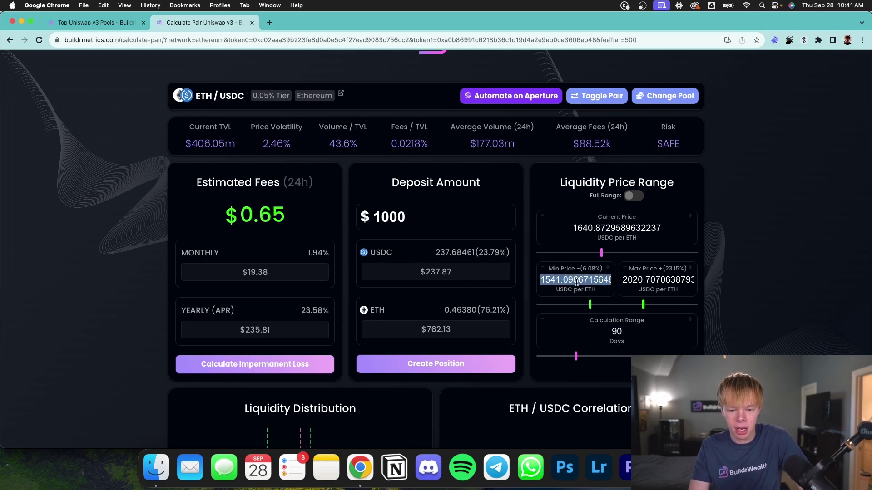
double_click(656, 281)
double_click(650, 228)
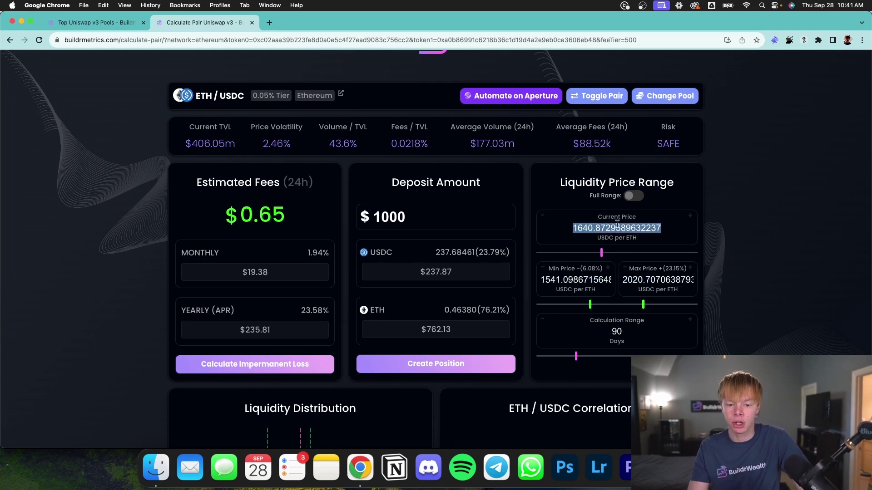
- Raise the current price to about 1774, then restore it to 1640.873
scroll(617, 223, down, 5)
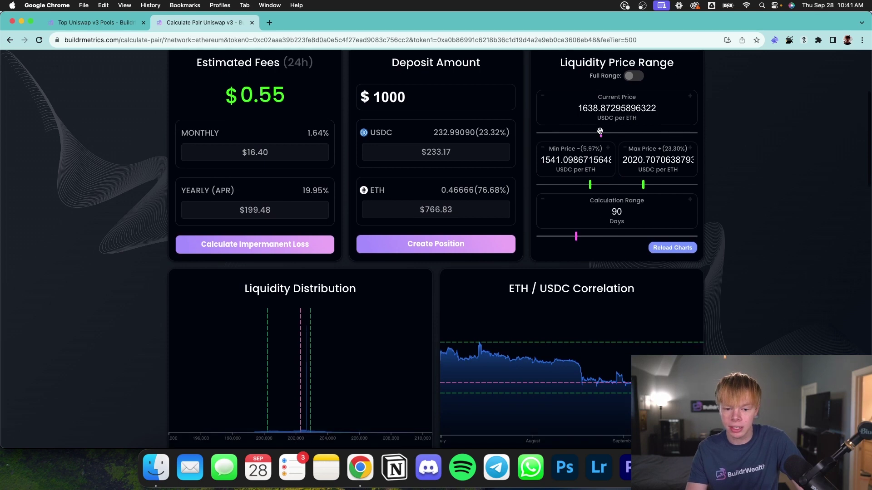
drag(600, 132, 616, 134)
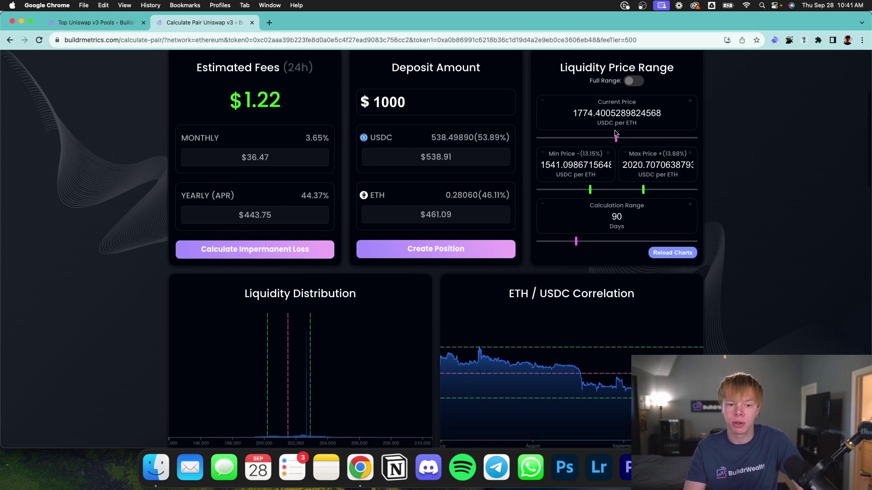
drag(427, 106, 366, 104)
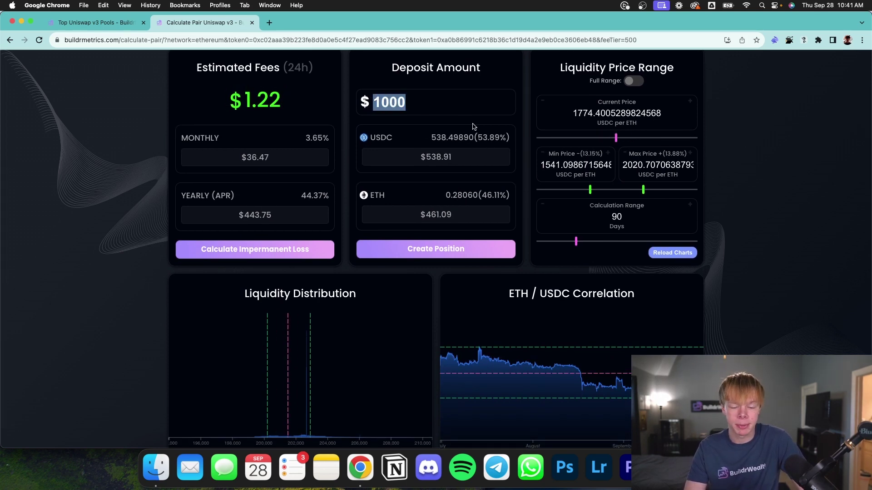
scroll(618, 155, down, 2)
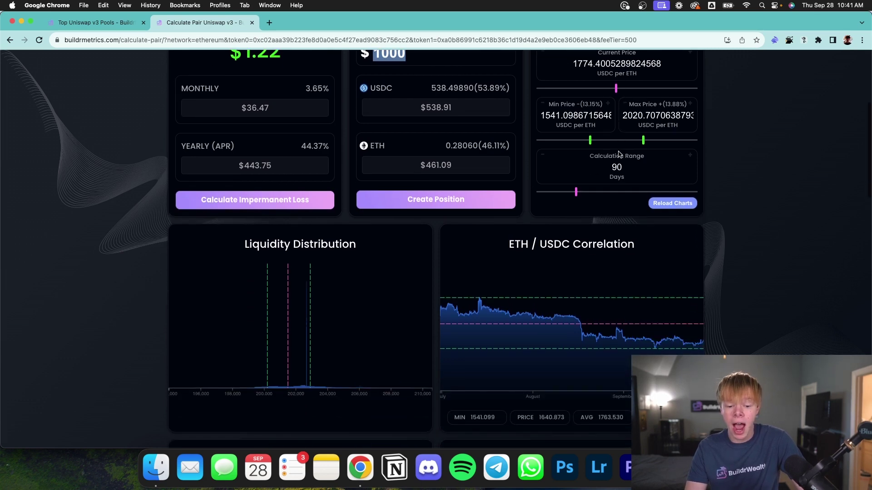
click(550, 415)
scroll(669, 305, up, 2)
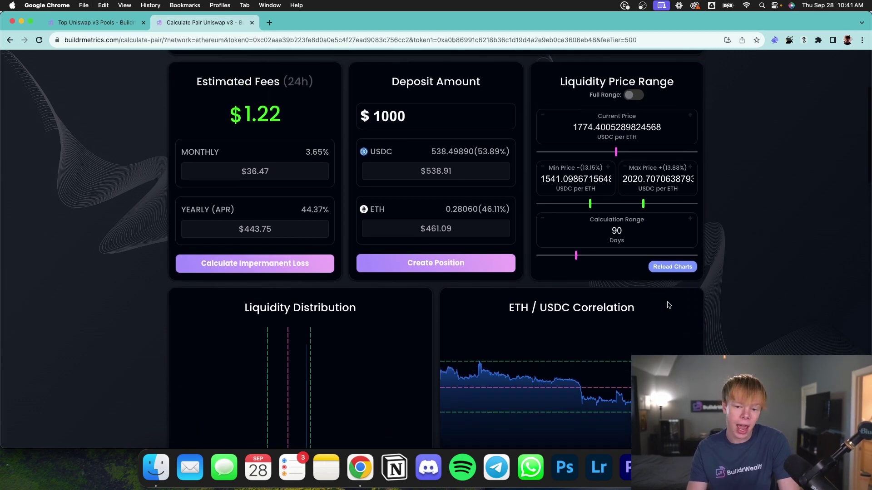
double_click(645, 129)
text(1640.873)
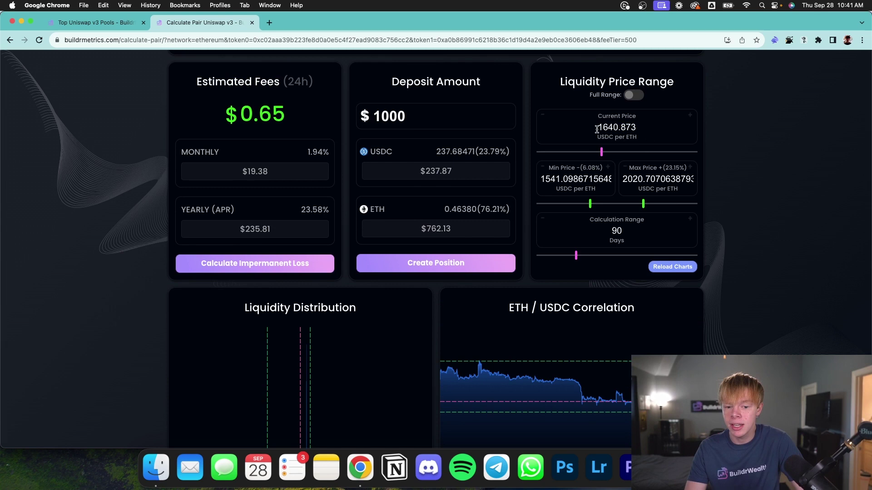
drag(597, 130, 645, 129)
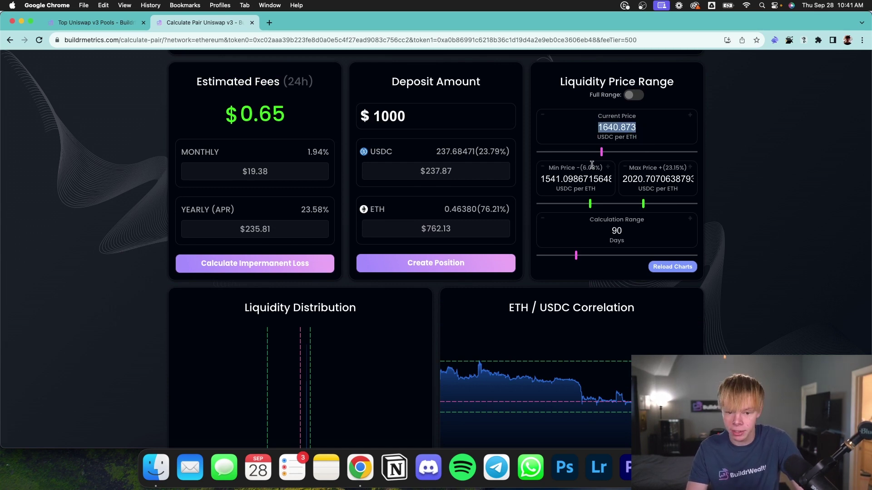
- Apply the 1500–1825 price range and check the USDC share of the deposit
key(Tab)
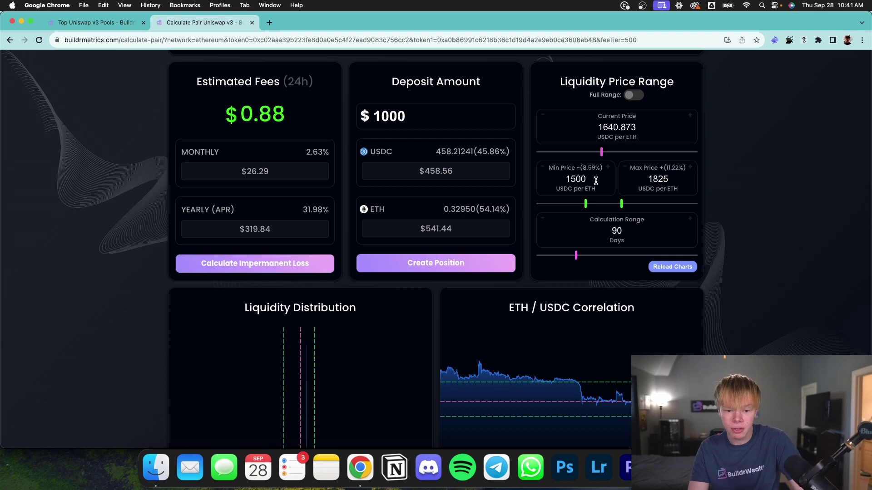
key(shift+Tab)
click(654, 178)
click(758, 185)
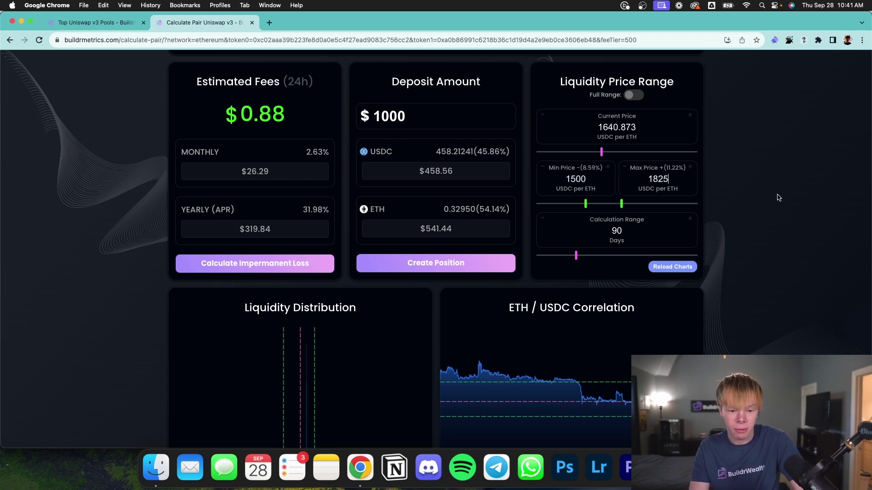
drag(452, 151, 497, 179)
click(488, 207)
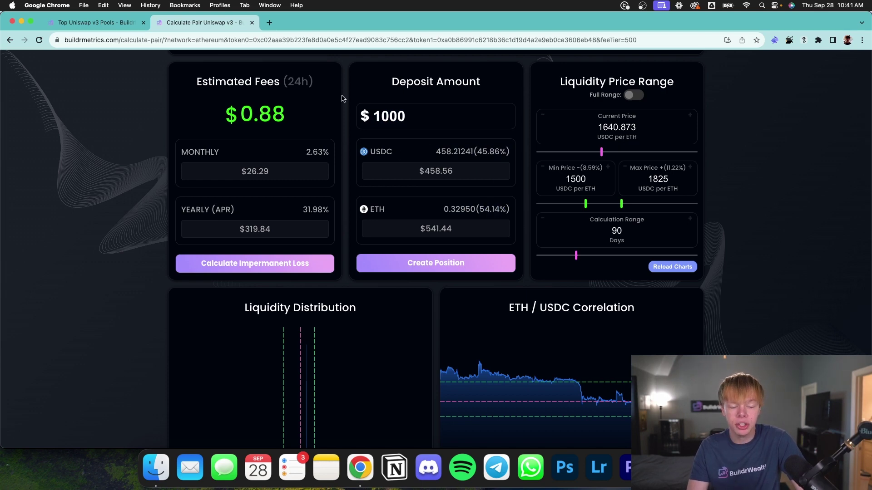
- Change the deposit amount to $15000 and review the resulting USDC and ETH amounts
click(423, 109)
text(0)
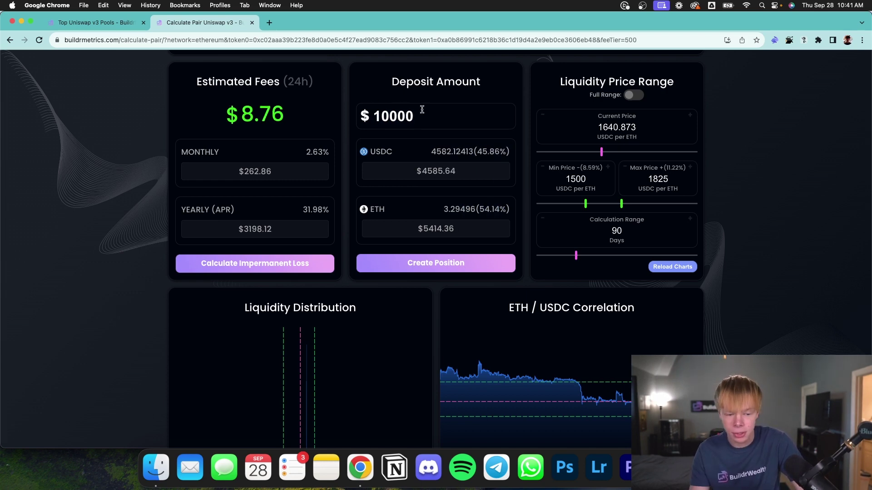
click(386, 116)
key(BackSpace)
text(5)
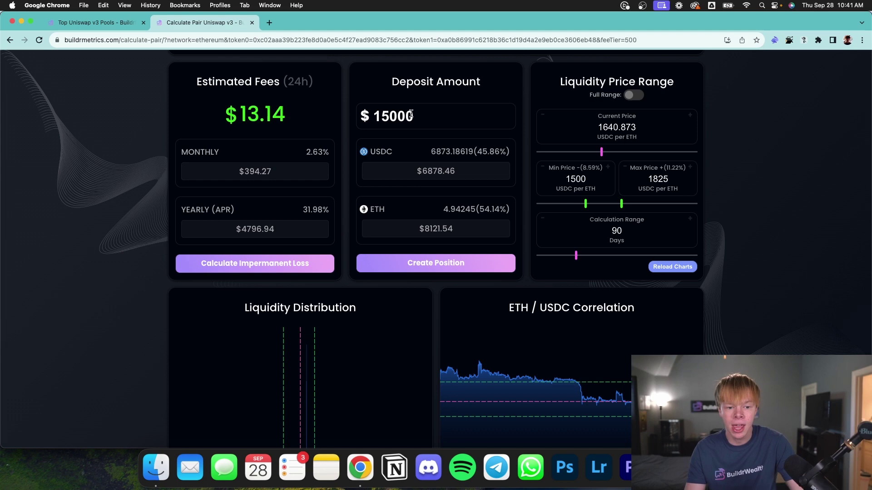
double_click(428, 115)
double_click(440, 151)
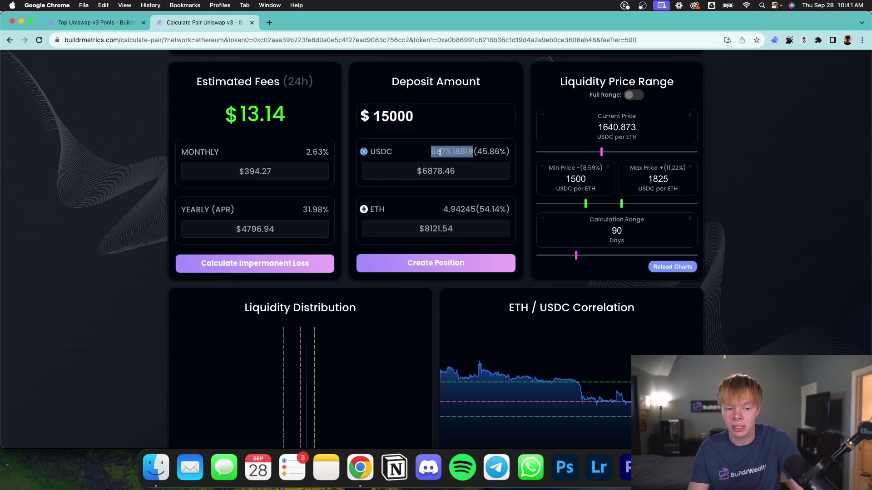
click(460, 151)
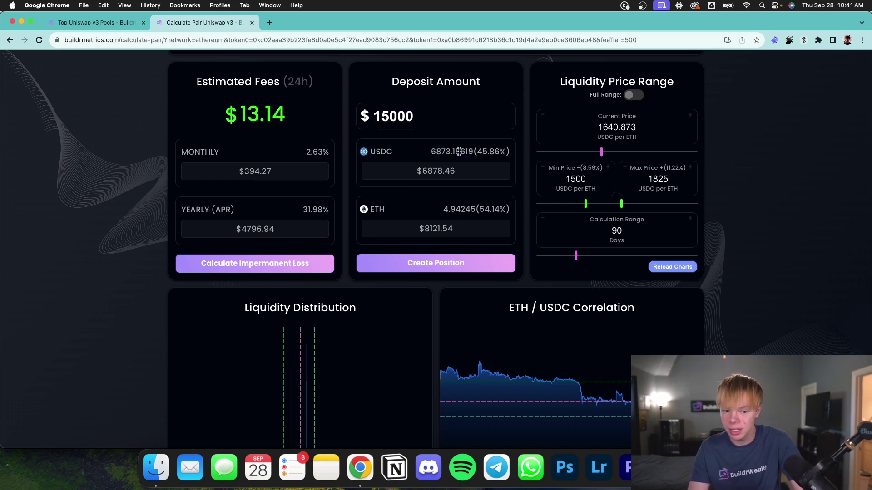
triple_click(458, 208)
click(492, 148)
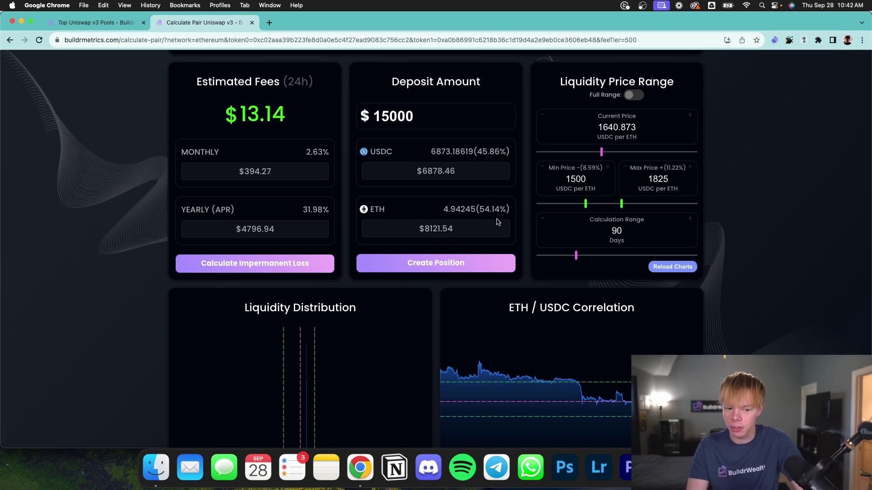
click(458, 262)
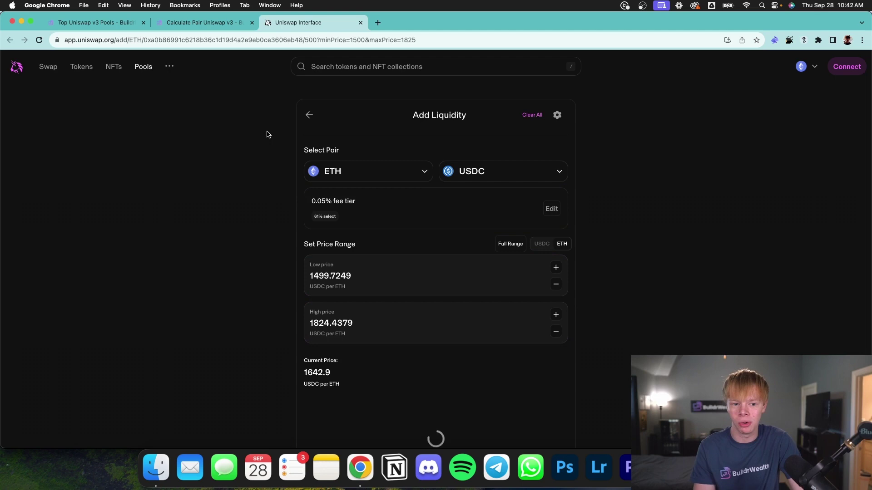
key(super+w)
drag(266, 135, 350, 292)
click(328, 285)
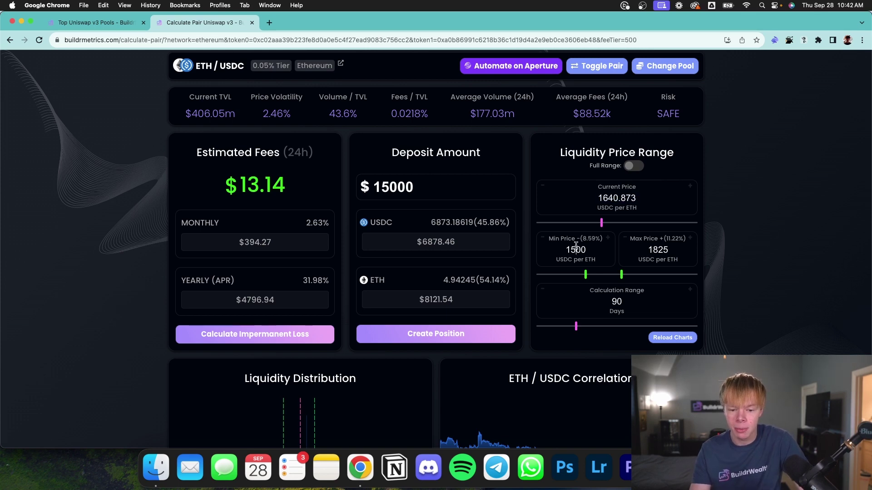
- Highlight the 406.05m TVL, $13.14 daily fees, 31.98% APR and $15000 deposit figures
double_click(658, 250)
scroll(635, 254, down, 3)
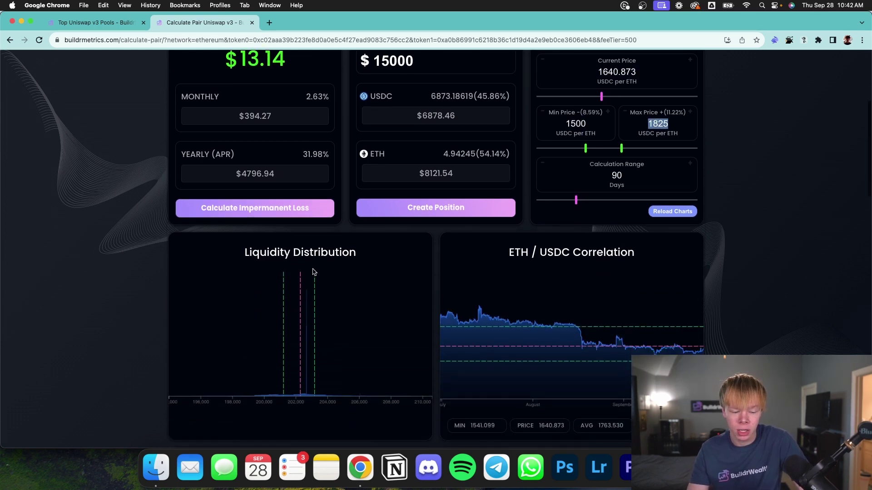
scroll(299, 272, up, 4)
double_click(224, 170)
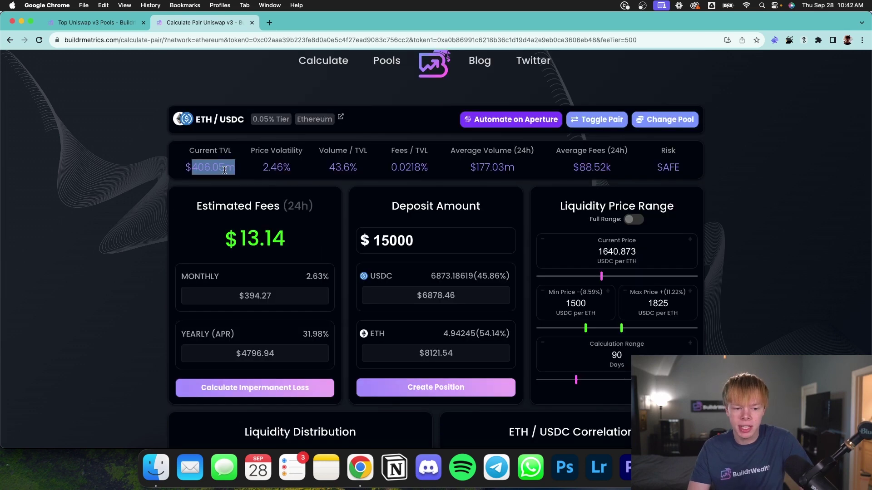
triple_click(317, 229)
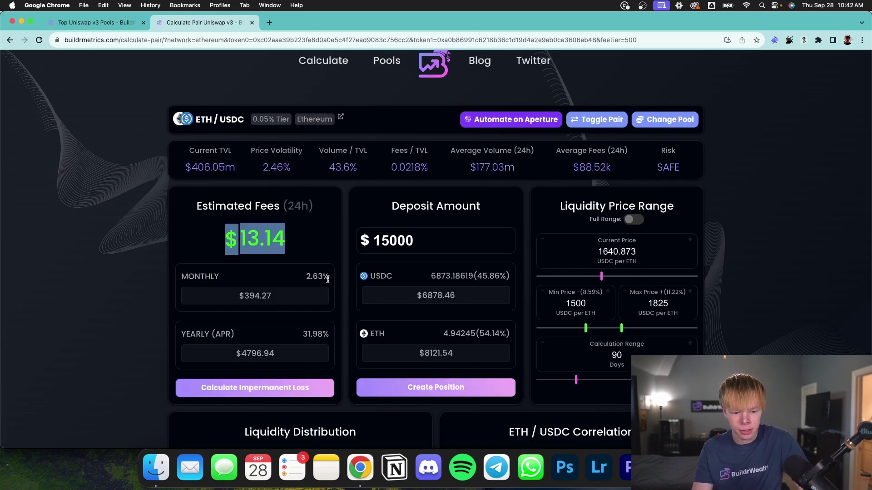
drag(322, 334, 366, 334)
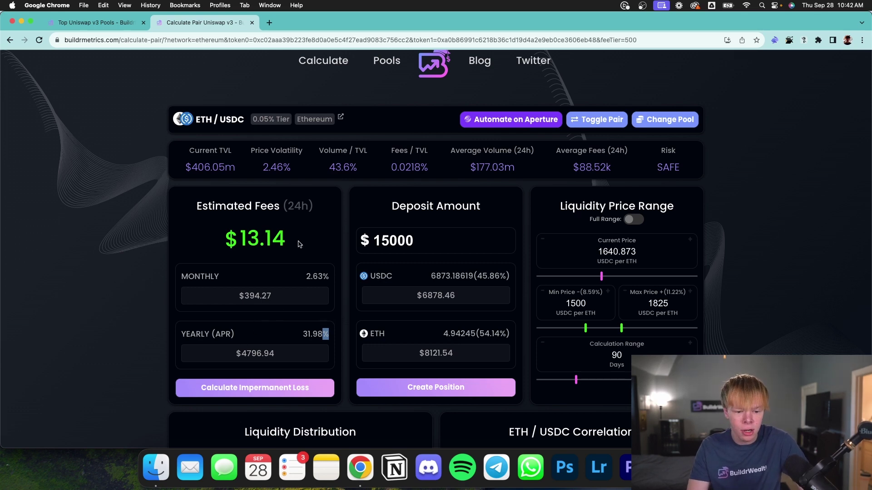
drag(418, 241, 354, 242)
double_click(252, 239)
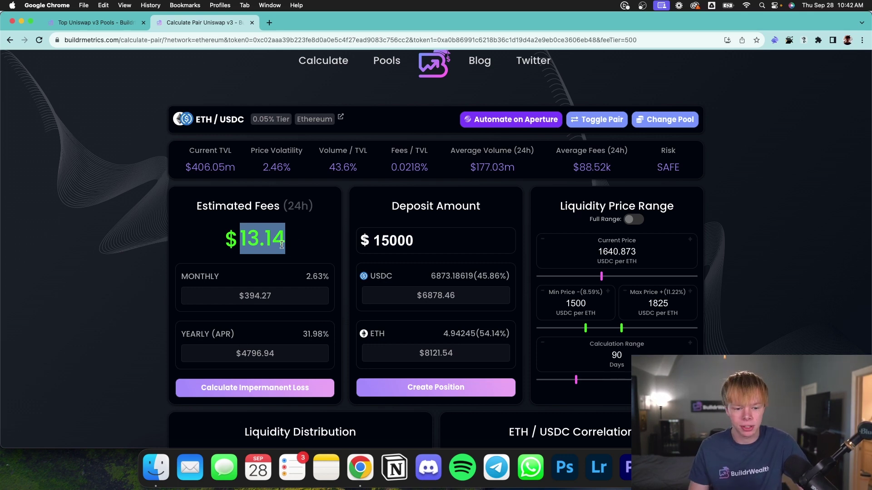
scroll(283, 256, down, 3)
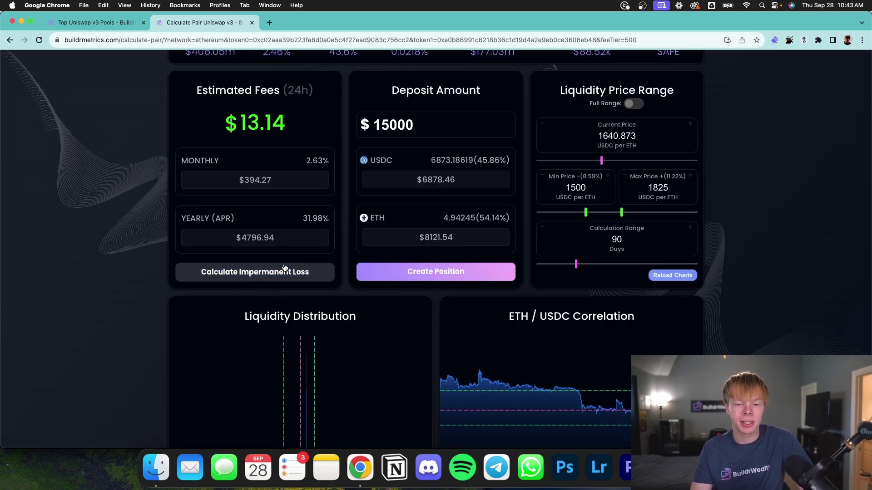
- Set the future ETH price to 1500 and note the -2.18% ($311.45) impermanent loss
click(285, 269)
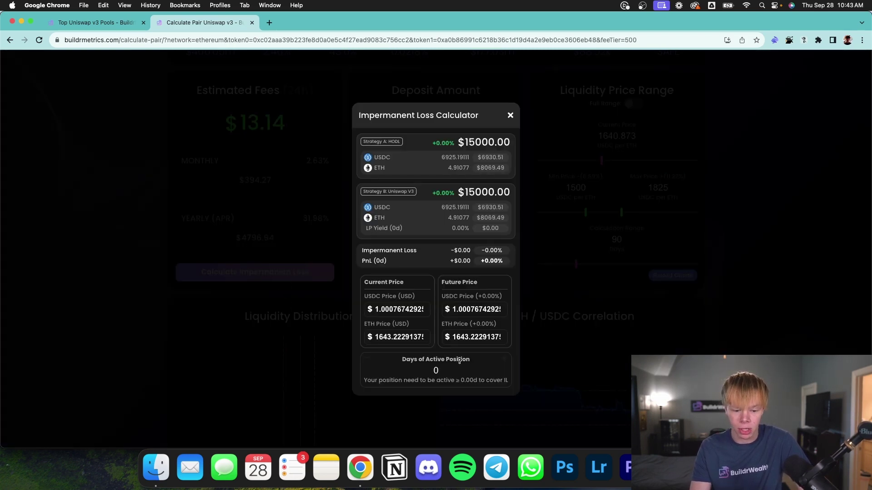
double_click(475, 337)
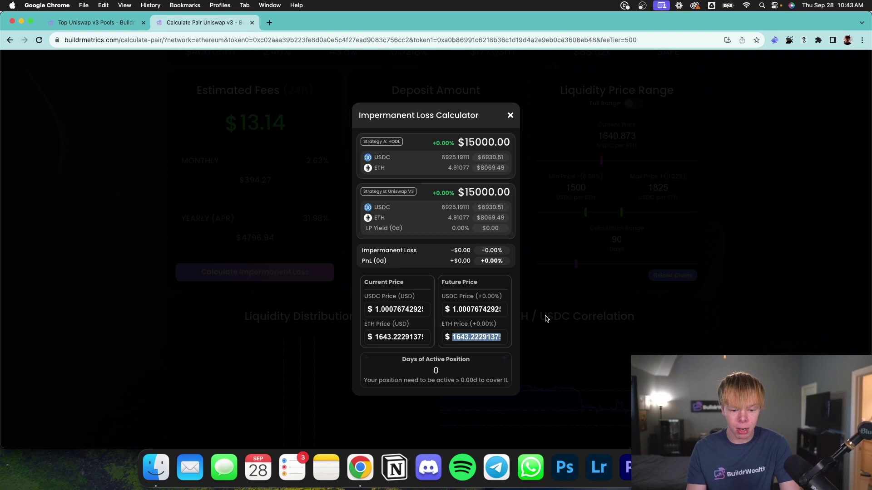
text(1500)
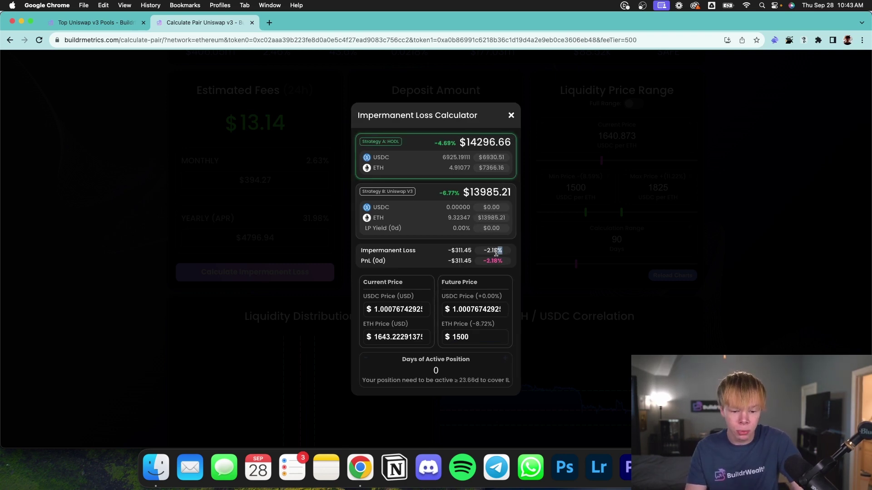
drag(519, 251, 499, 246)
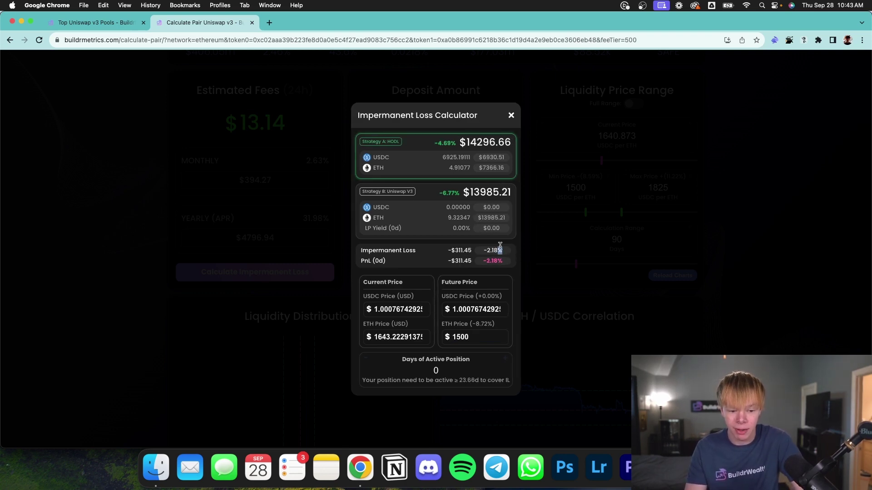
double_click(460, 249)
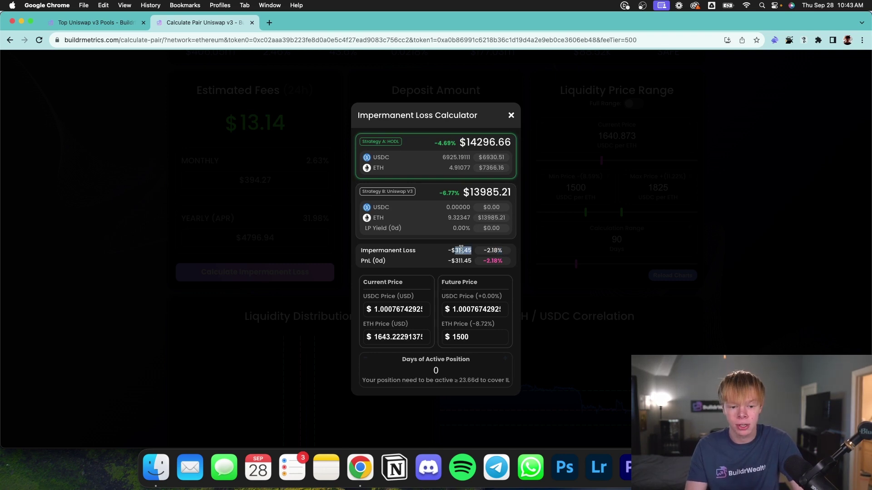
double_click(498, 195)
click(498, 196)
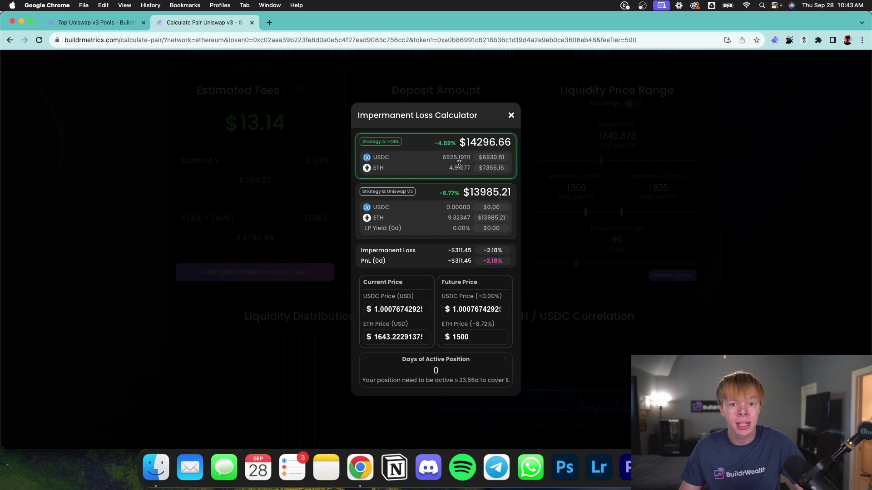
- Compare the 14296.66 HODL total and set the days of active position to 24
double_click(485, 142)
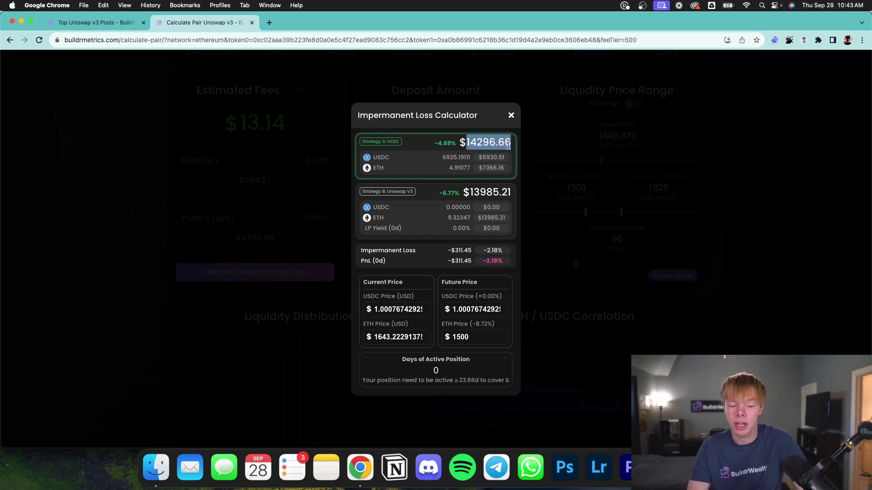
drag(363, 143, 490, 171)
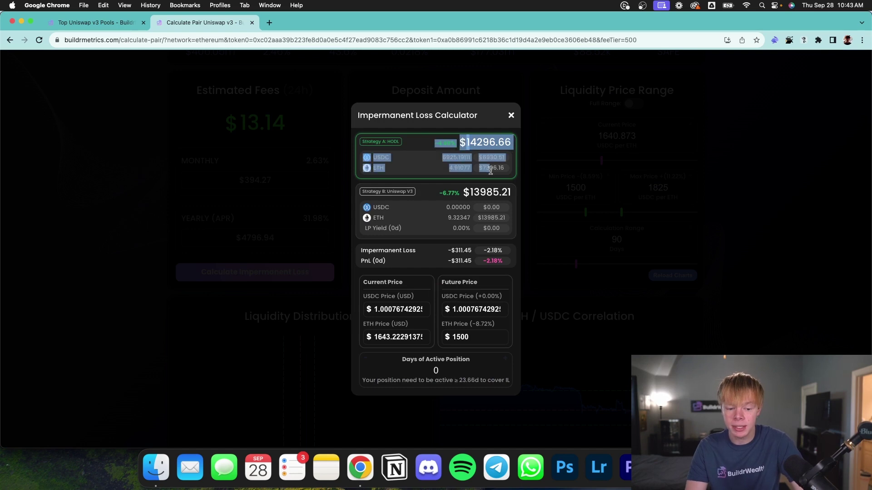
drag(446, 369, 379, 368)
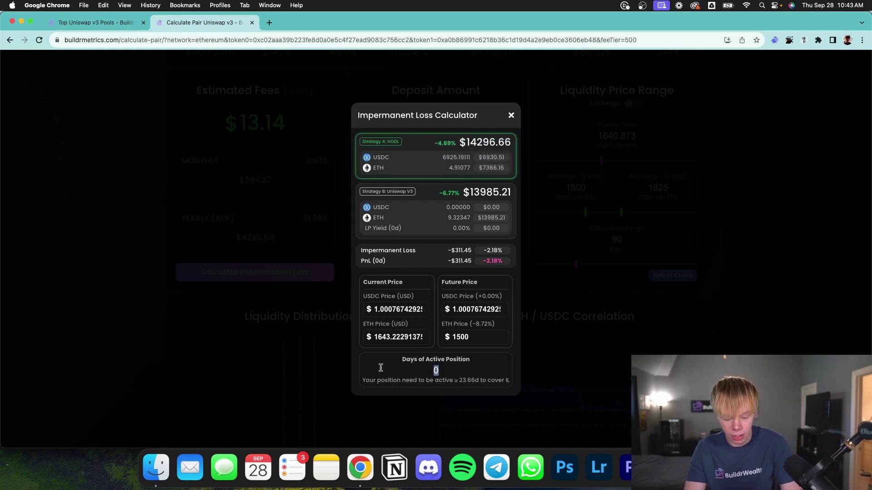
text(24)
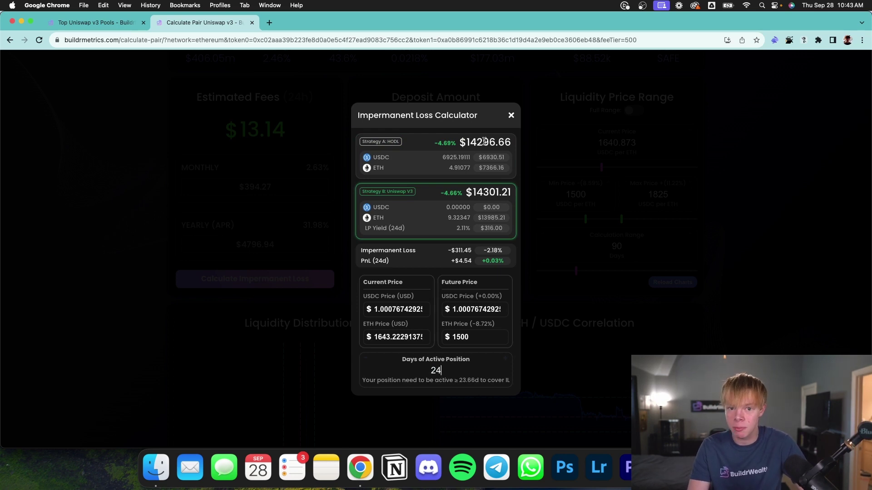
- Dismiss the Impermanent Loss Calculator and scroll to the charts showing the 1500–1825 range
click(248, 276)
scroll(249, 276, down, 3)
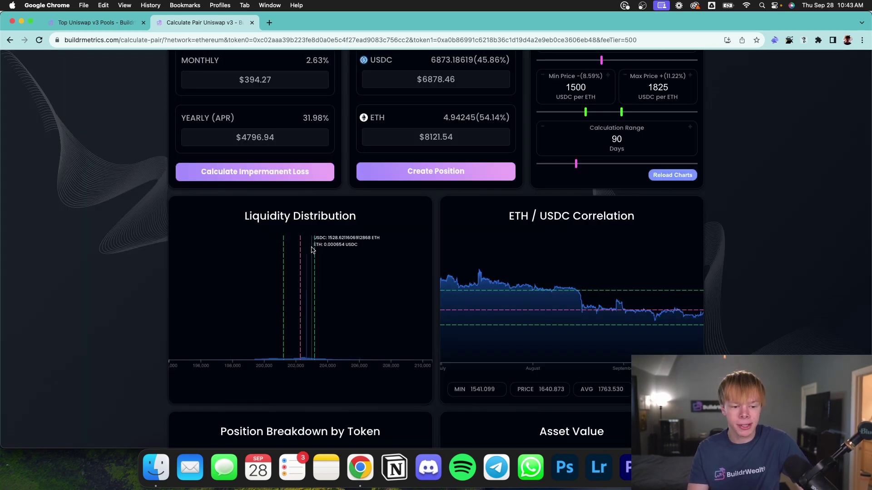
scroll(337, 253, up, 1)
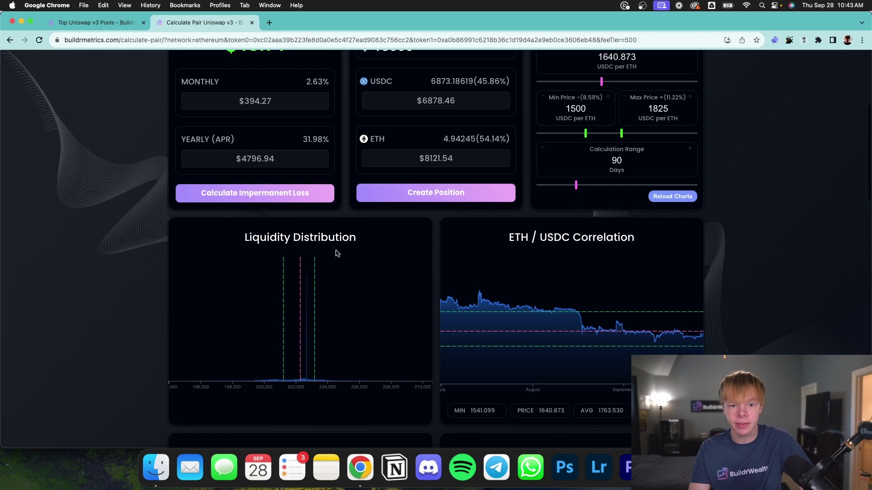
scroll(336, 252, up, 2)
scroll(336, 253, down, 3)
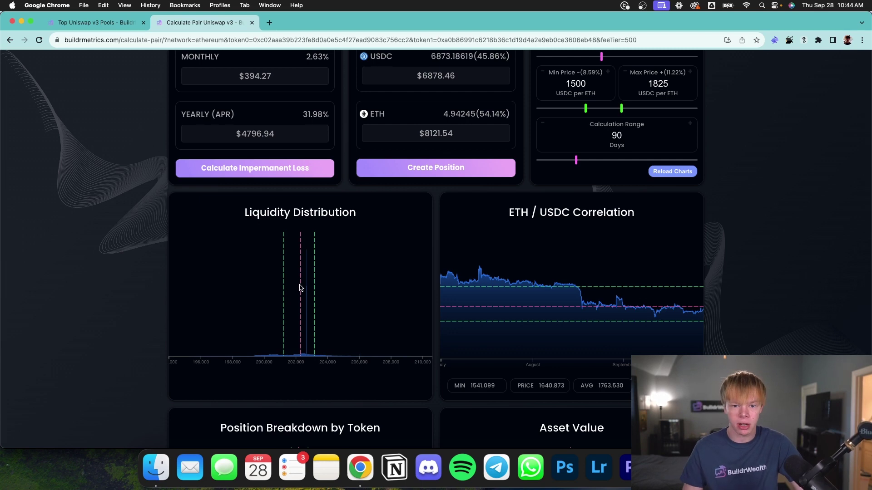
- Highlight the ETH / USDC Correlation chart title
scroll(299, 288, down, 2)
scroll(737, 223, up, 3)
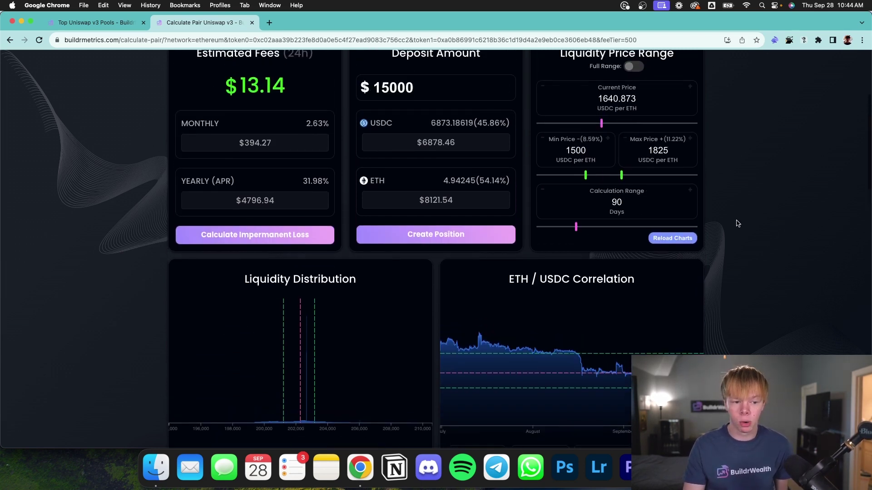
drag(510, 279, 582, 279)
scroll(582, 279, down, 2)
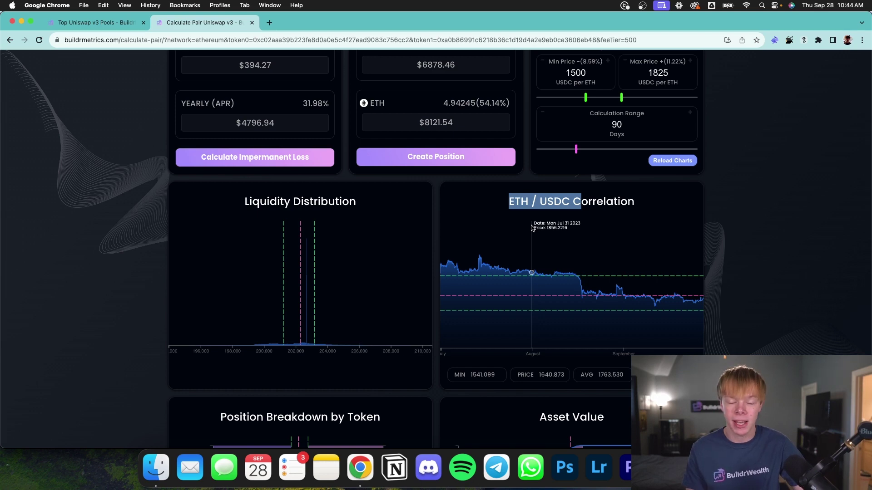
- Highlight the correlation stats: MIN 1541.099, PRICE 1640.873 and AVG 1763.530
scroll(532, 227, down, 3)
double_click(482, 296)
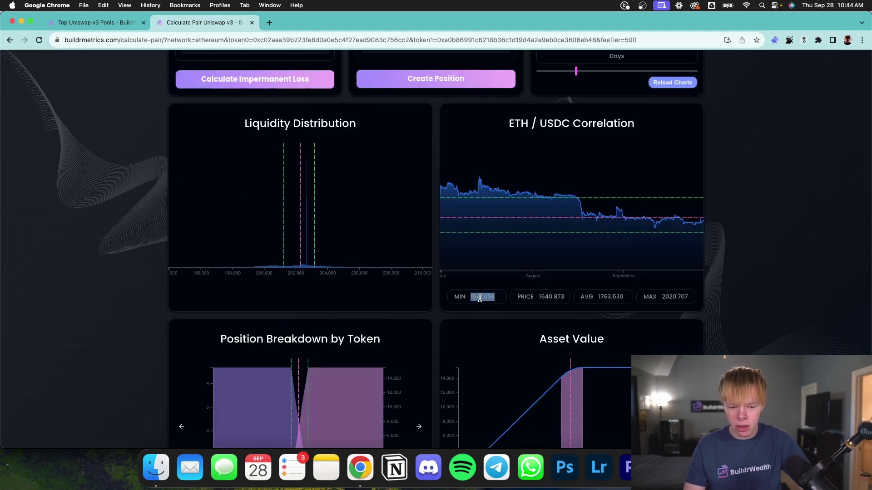
click(490, 297)
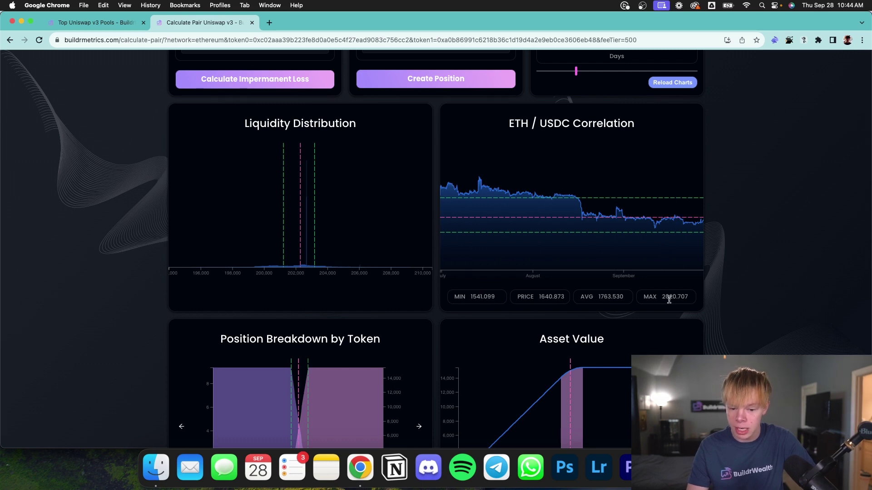
drag(538, 296, 571, 300)
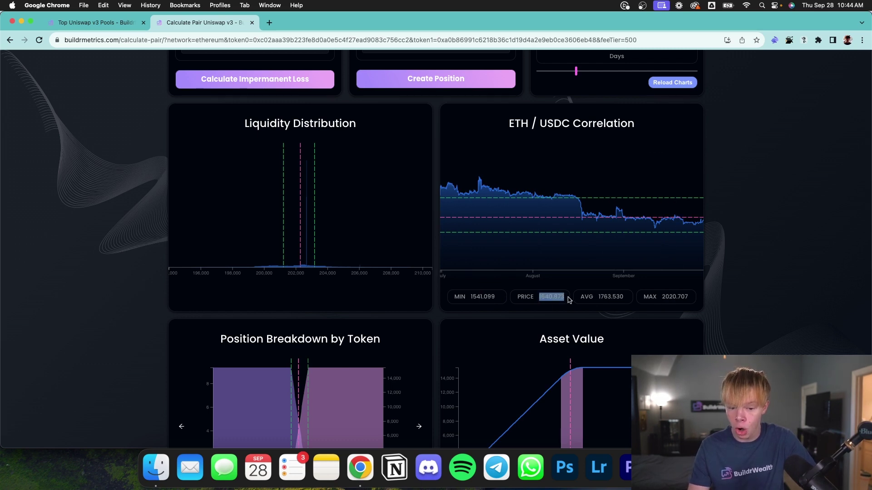
double_click(618, 298)
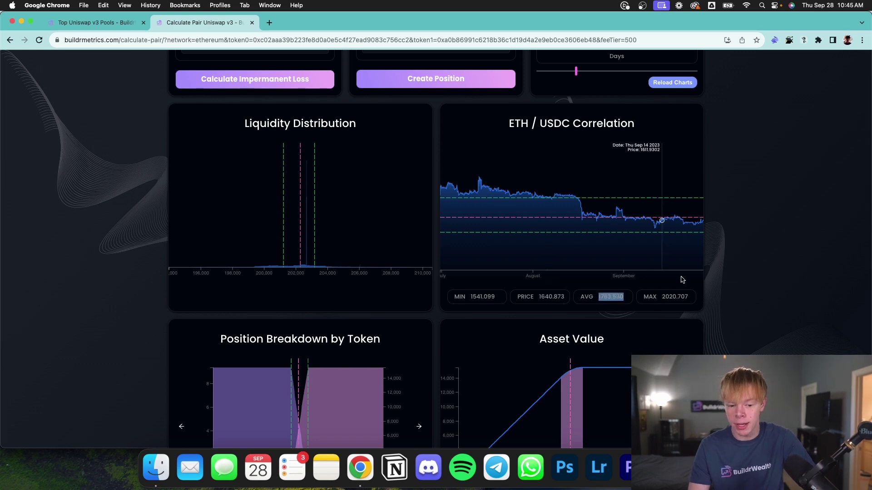
scroll(660, 195, up, 3)
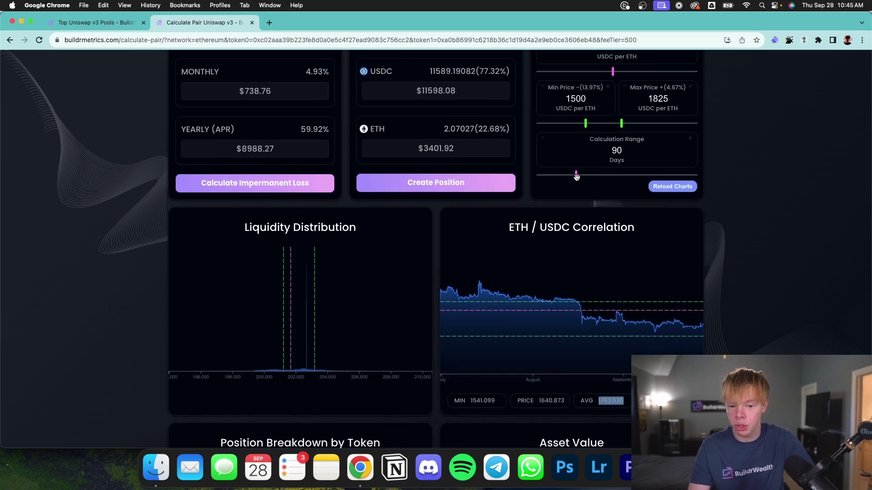
- Lengthen the calculation range from 90 to 176 days and reload the charts
drag(576, 176, 613, 176)
double_click(617, 151)
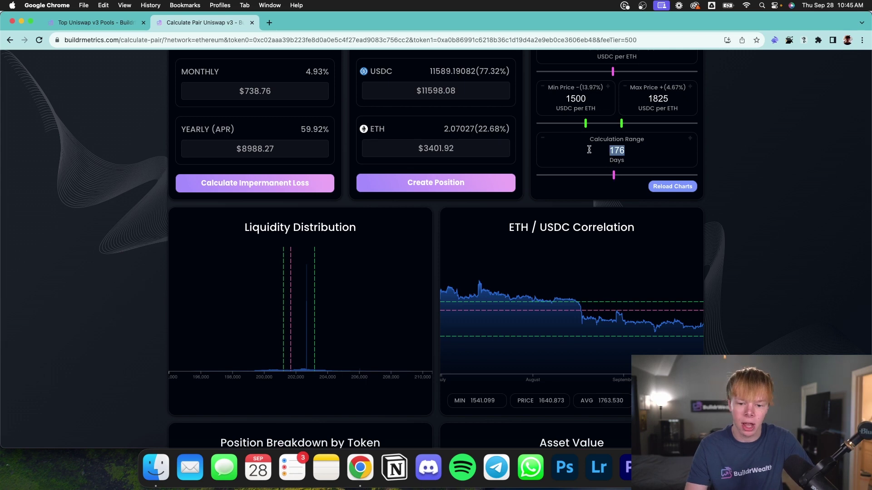
click(676, 186)
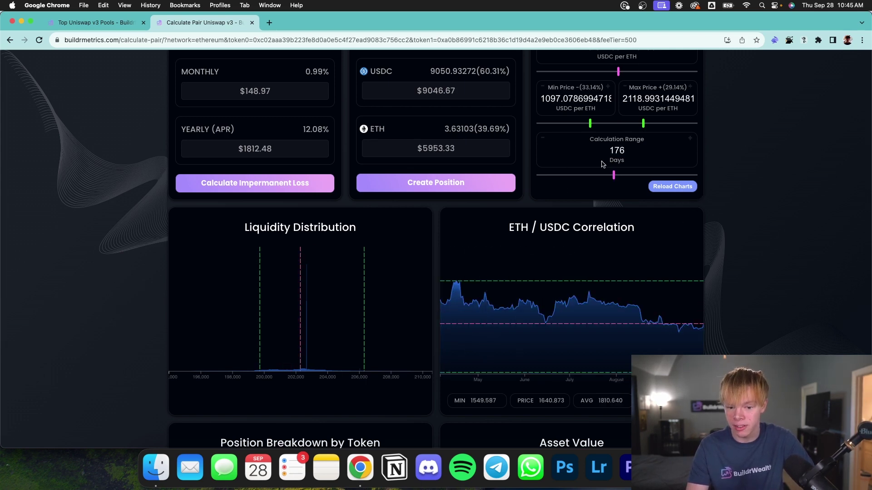
- Change the calculation range to 7 days and recalculate
click(631, 150)
drag(631, 149, 593, 147)
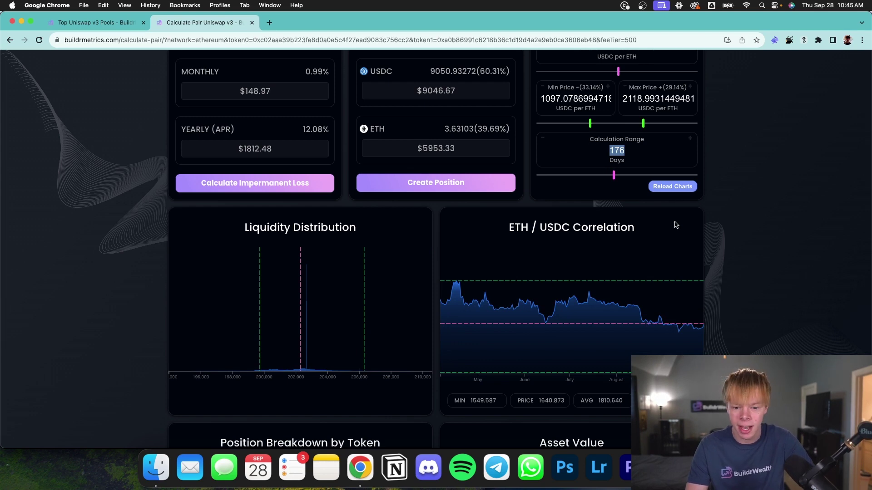
scroll(626, 150, down, 1)
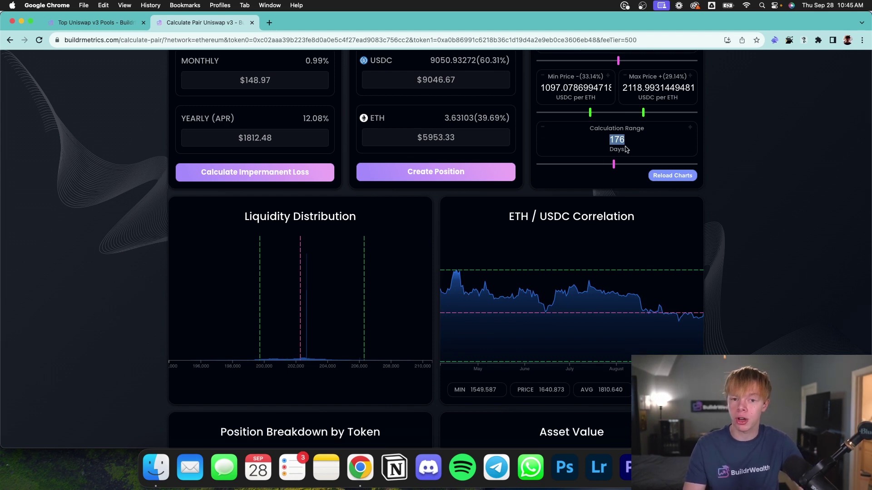
text(7)
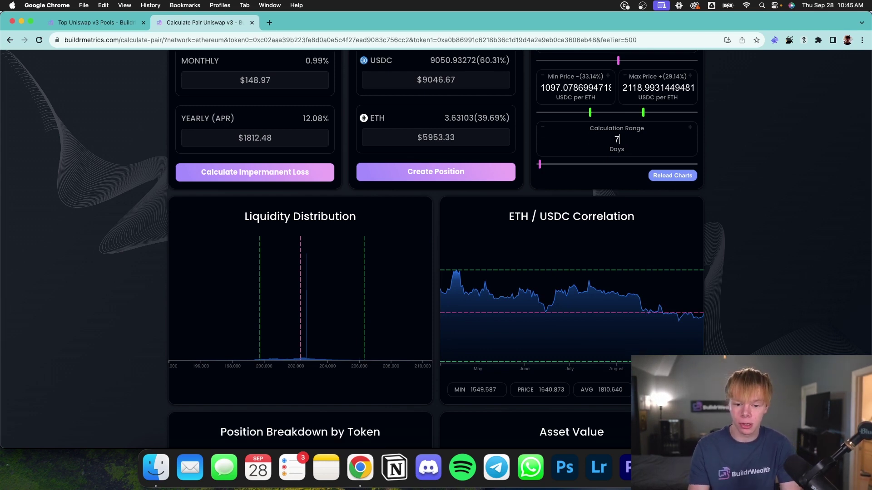
click(651, 172)
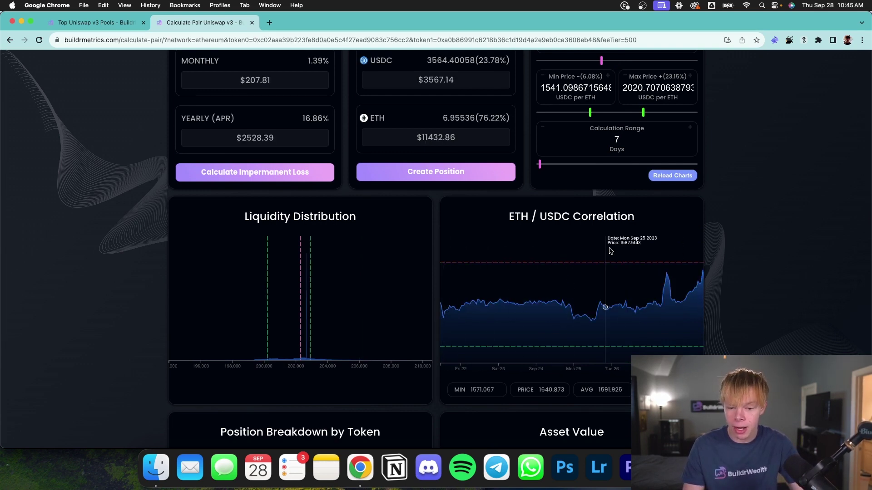
- Extend the range to 319 days, reload, and check the 1097.08–2118.99 min and max prices
drag(539, 164, 675, 172)
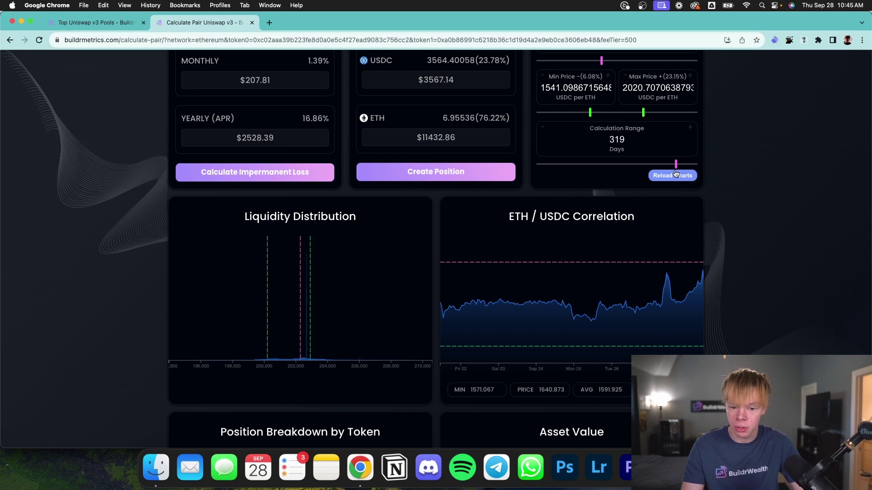
click(676, 174)
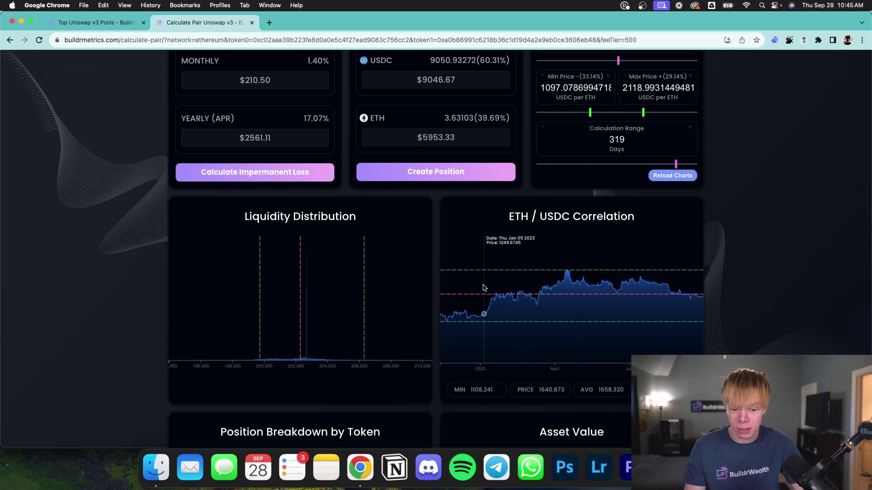
scroll(582, 136, up, 2)
double_click(548, 128)
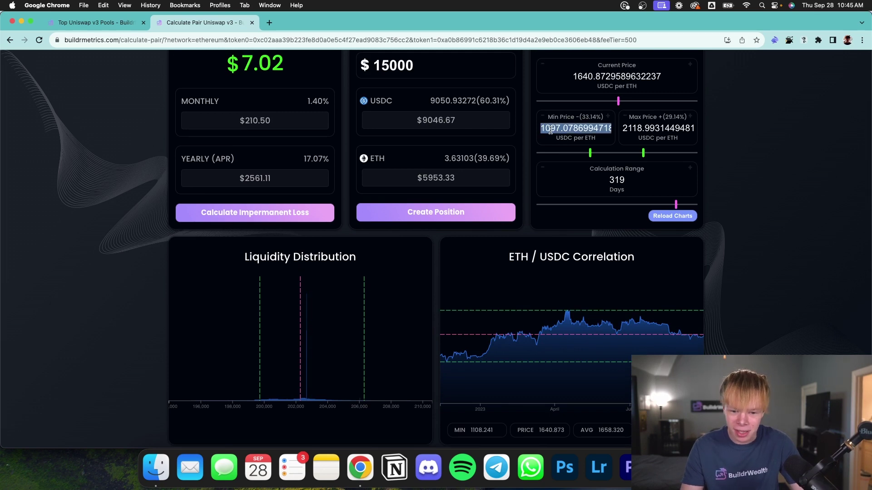
double_click(646, 129)
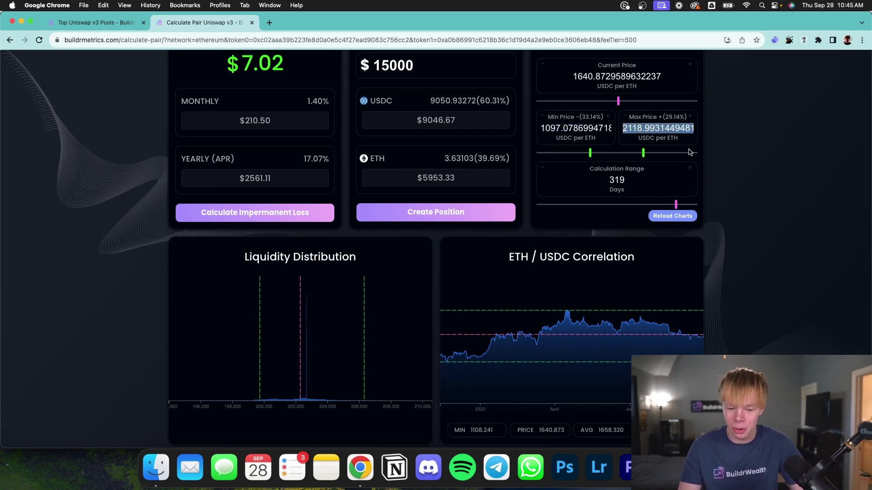
scroll(661, 191, down, 15)
drag(220, 161, 383, 163)
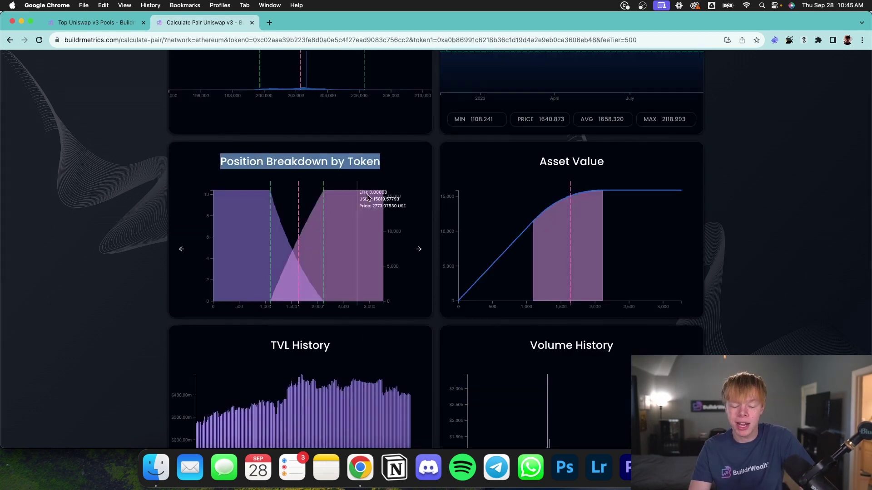
- Cycle the Position Breakdown chart between By Token and By Value, ending on By Value
click(418, 250)
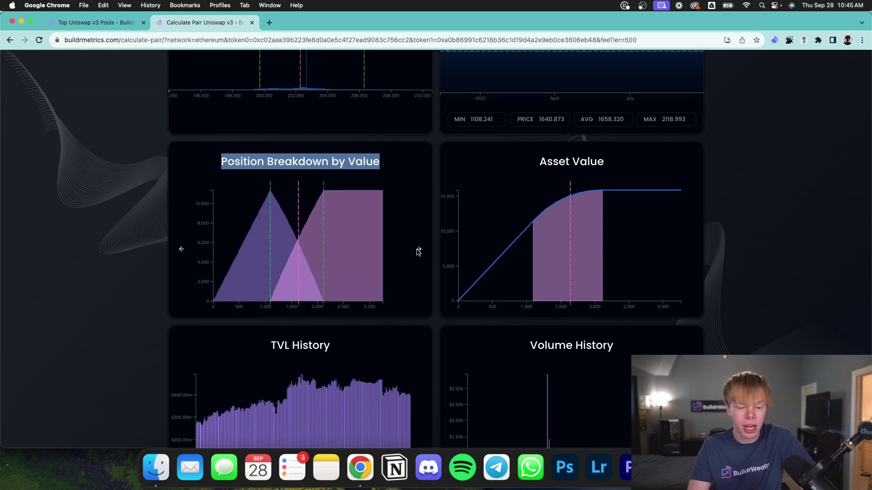
click(418, 250)
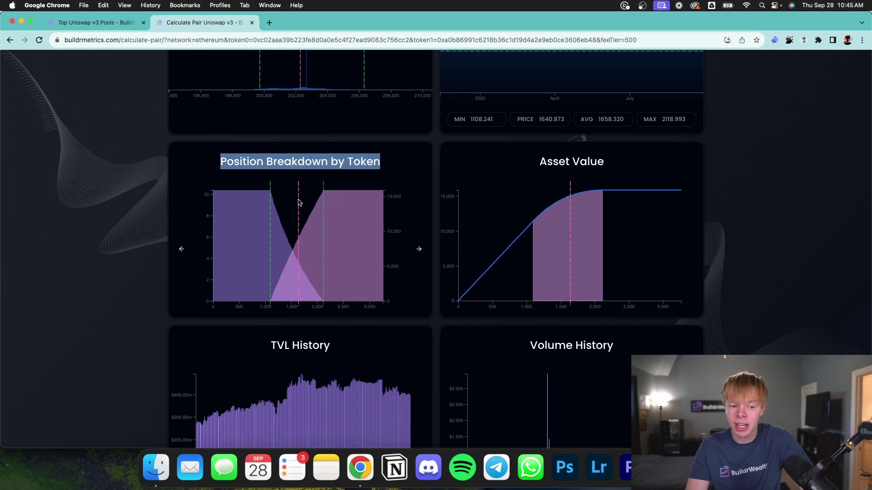
mouse_move(299, 202)
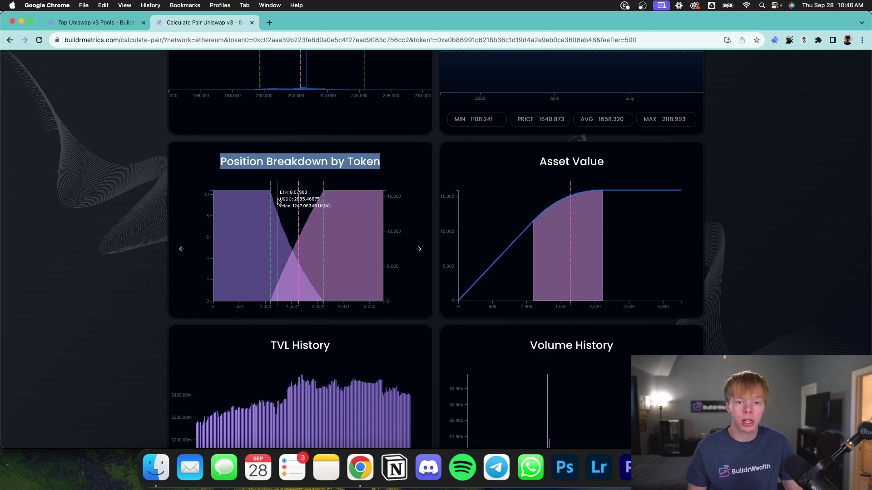
click(418, 249)
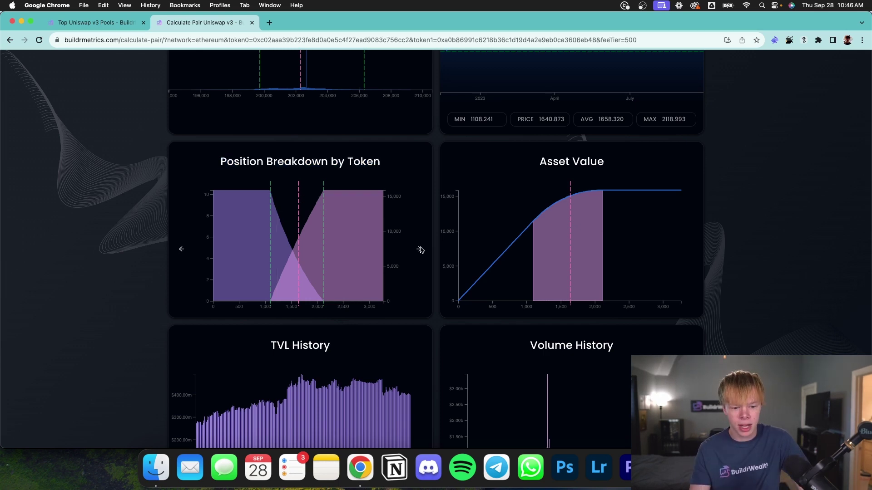
drag(239, 163, 354, 163)
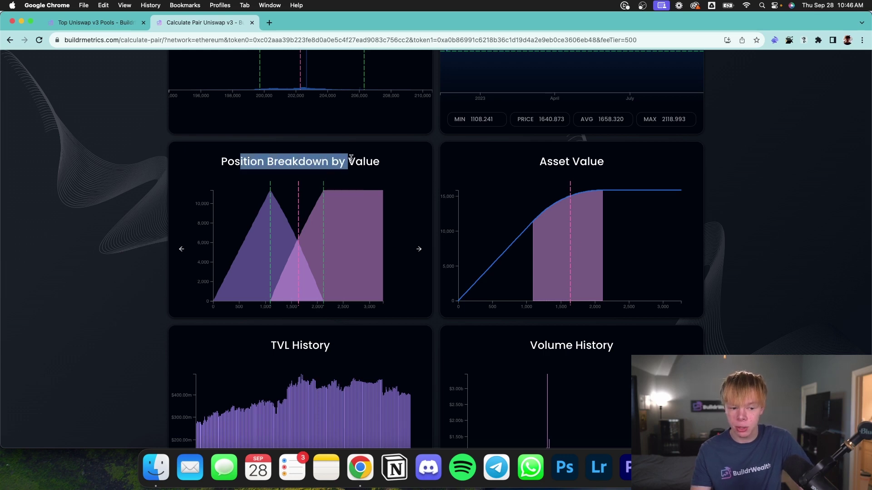
click(348, 191)
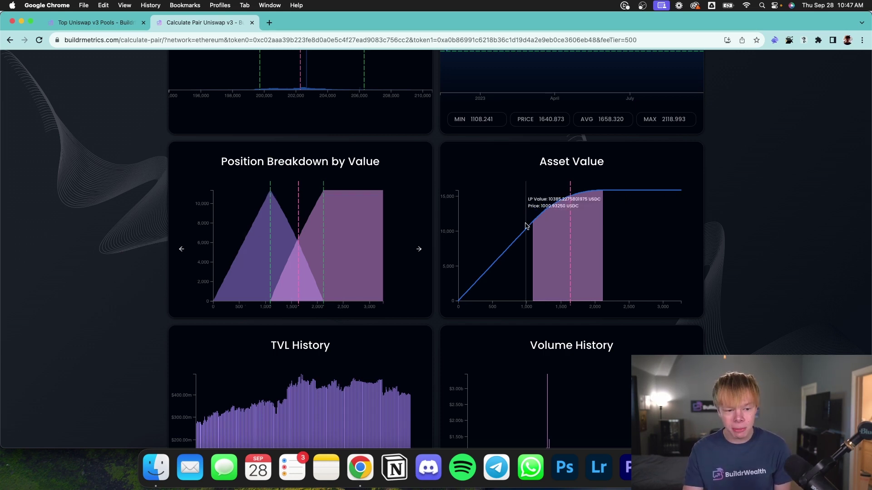
- Scroll past the TVL and Volume History charts to the Top Positions table of 938 positions
drag(221, 162, 391, 166)
click(459, 181)
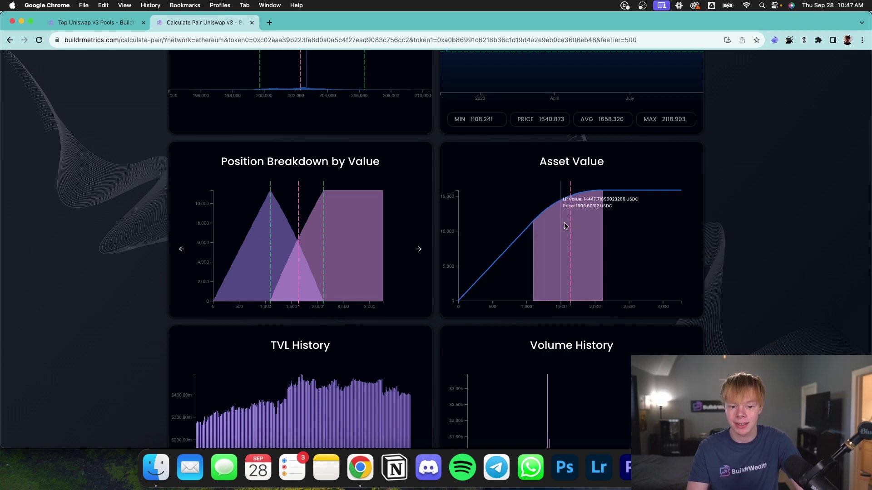
scroll(202, 240, down, 4)
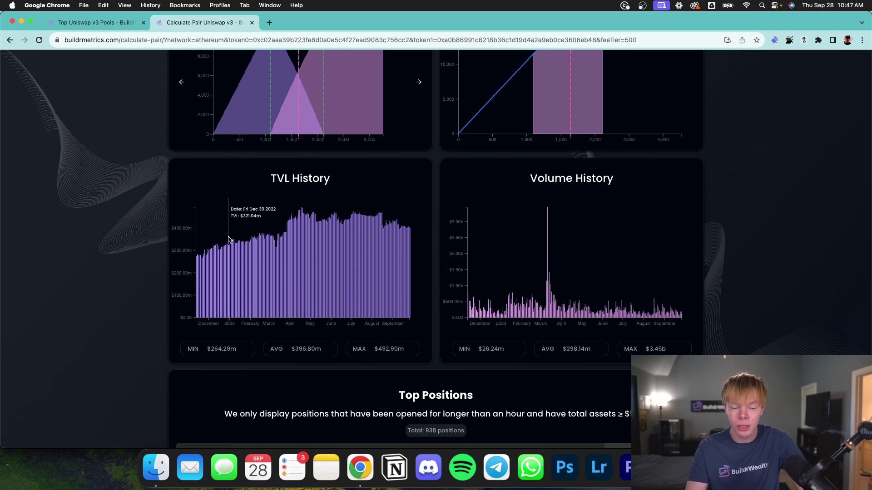
scroll(212, 242, up, 8)
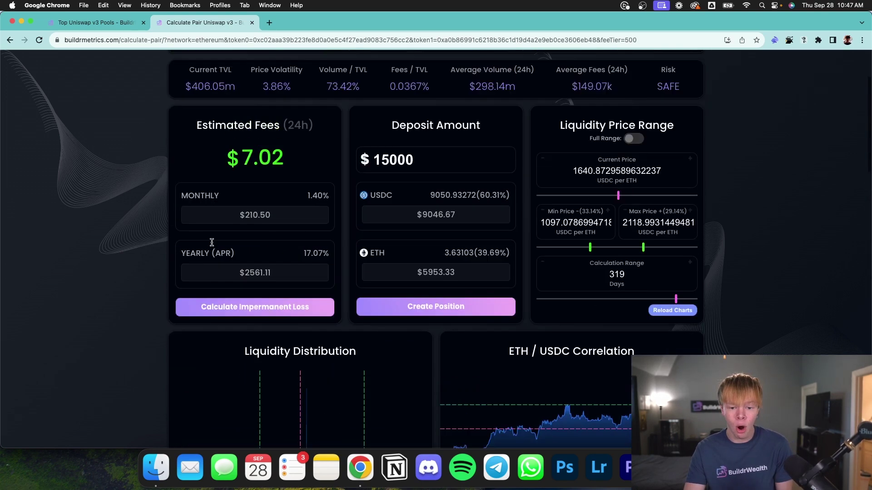
scroll(579, 318, down, 9)
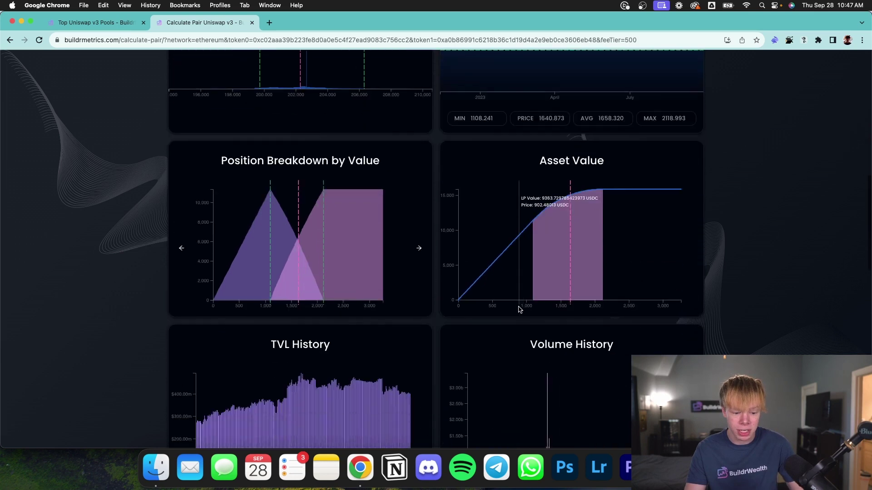
scroll(520, 308, down, 3)
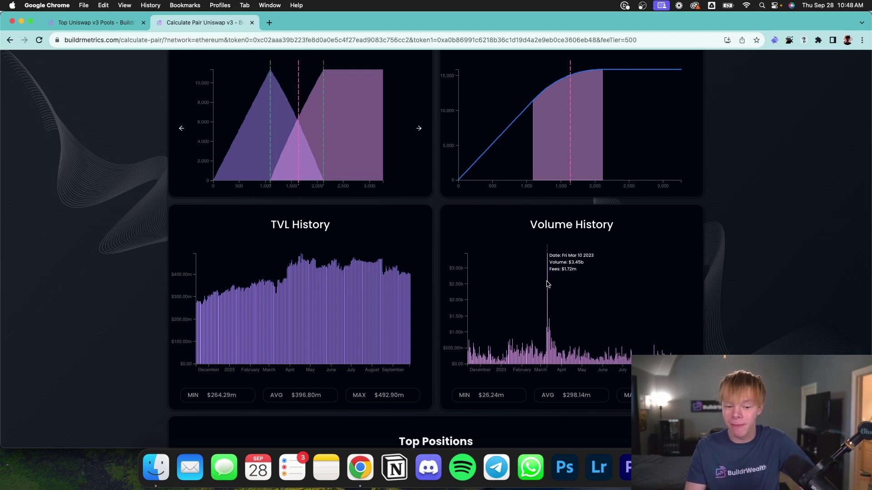
scroll(763, 281, down, 7)
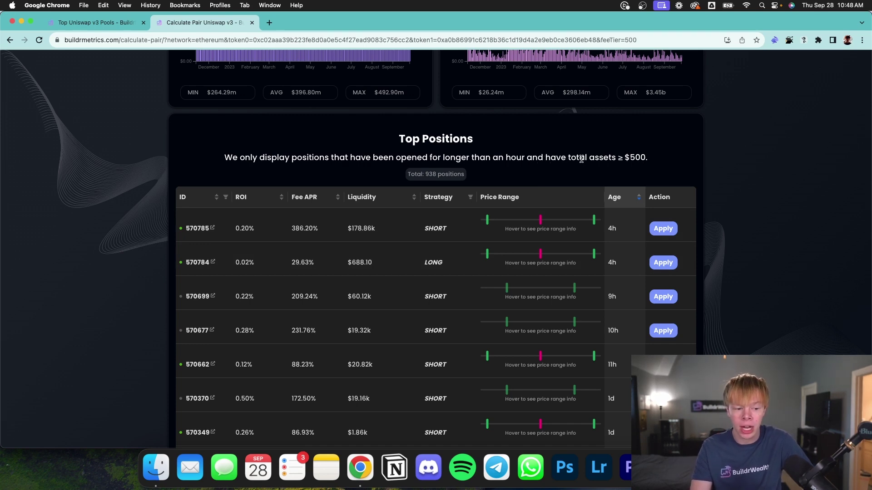
- Apply the top-listed position's 1613.29–1657.44 range, raising daily fees to $157.56
double_click(631, 158)
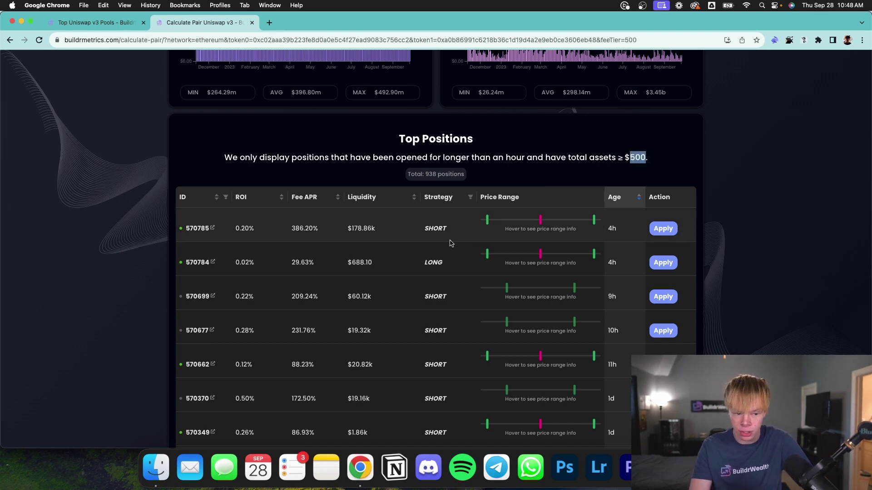
mouse_move(300, 228)
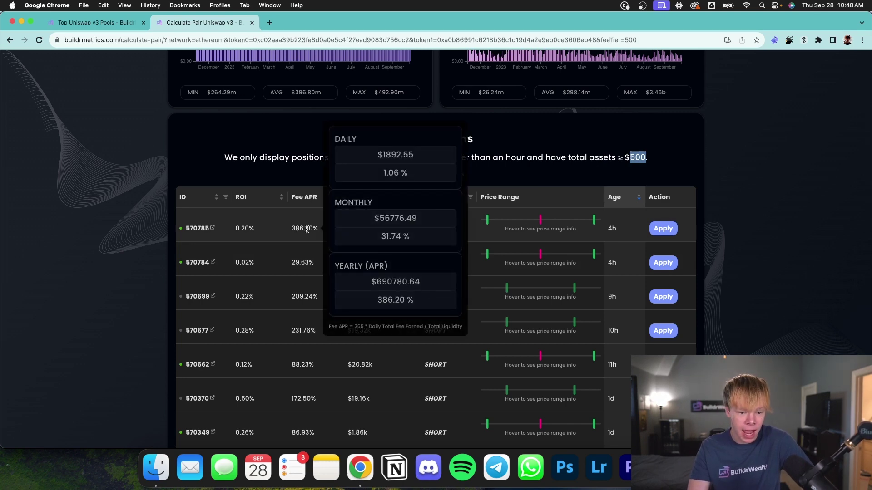
mouse_move(487, 219)
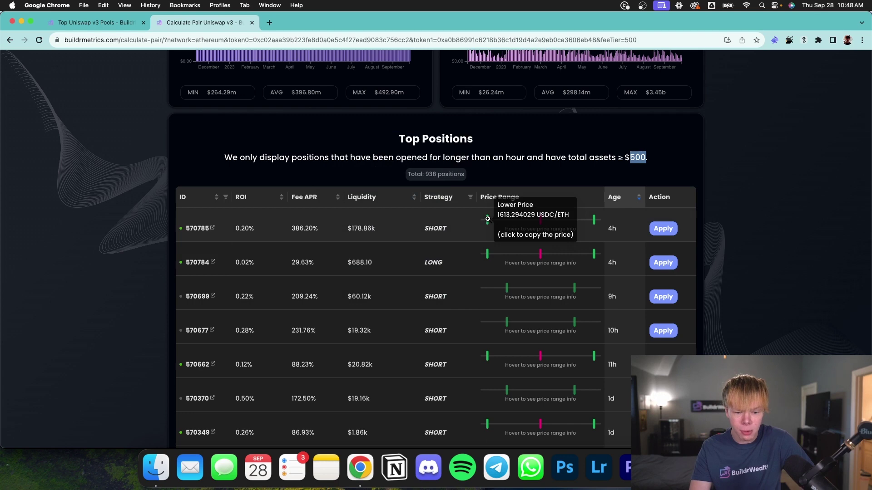
mouse_move(592, 221)
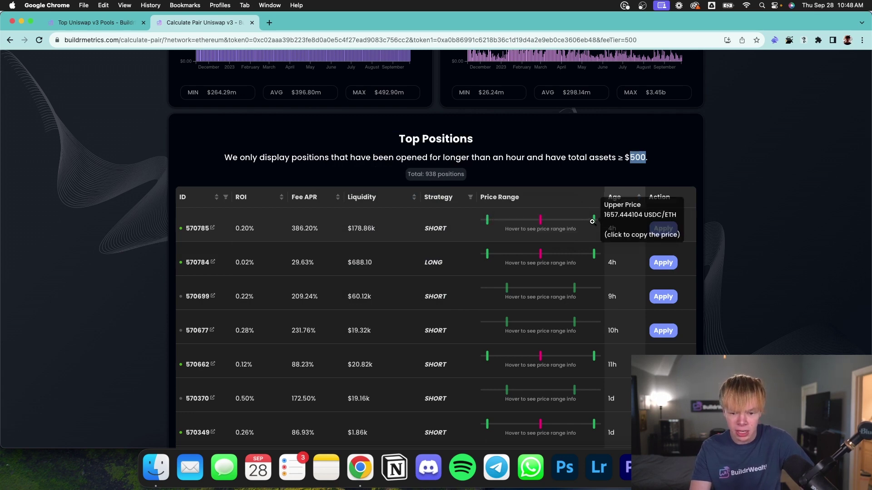
click(733, 219)
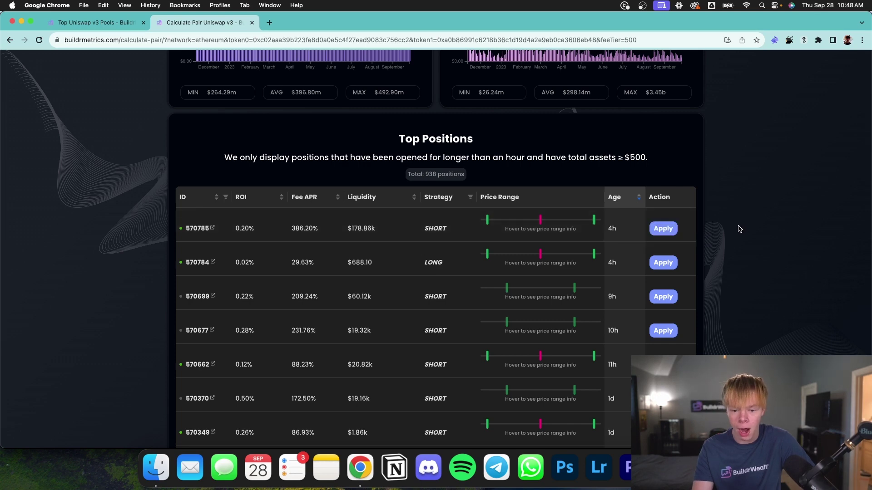
click(662, 230)
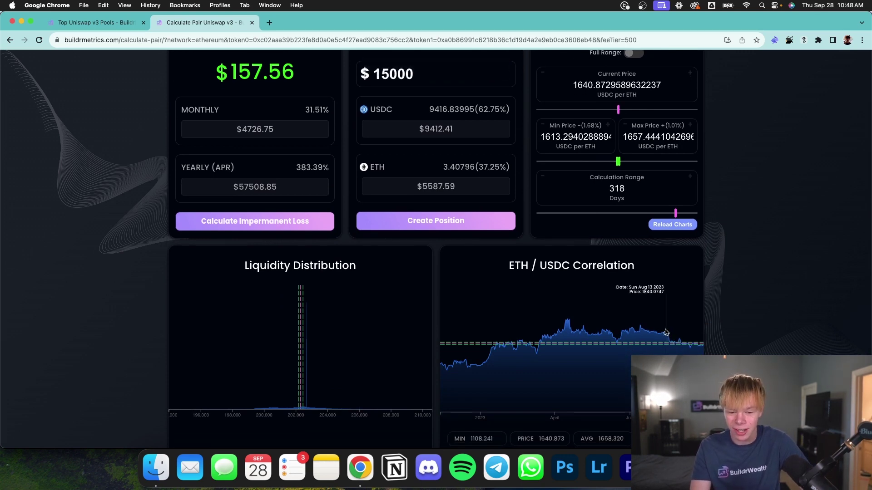
- Sort Top Positions by Fee APR, highest first, with 386.20% at the top
scroll(665, 333, down, 10)
click(310, 119)
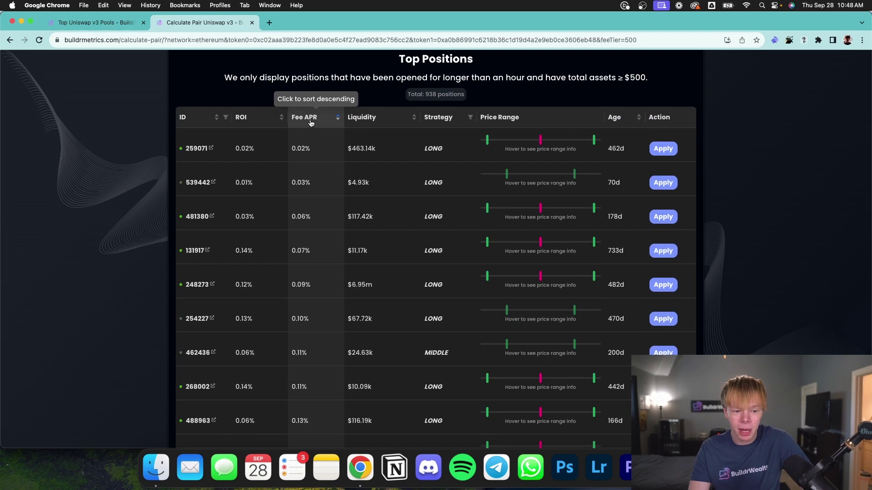
click(310, 119)
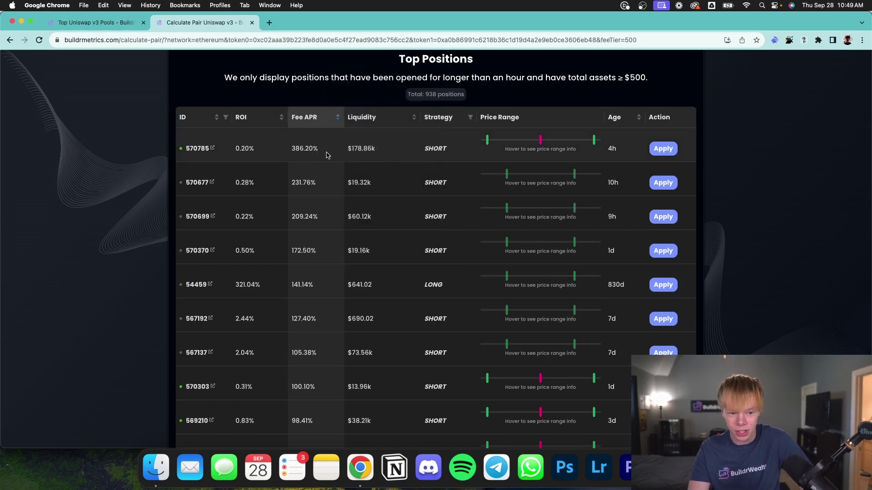
triple_click(310, 150)
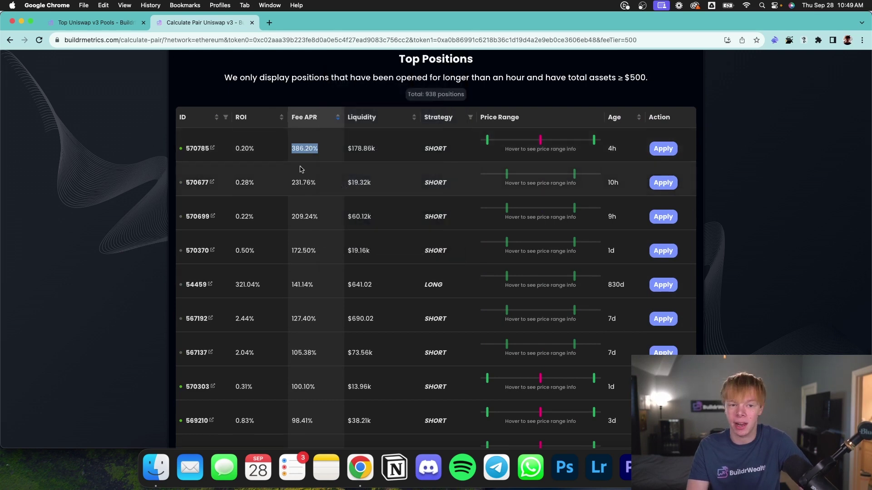
- Apply the 100.10% Fee APR position's 1556.25–1657.44 range, lifting yearly APR to 165.70%
scroll(300, 169, down, 4)
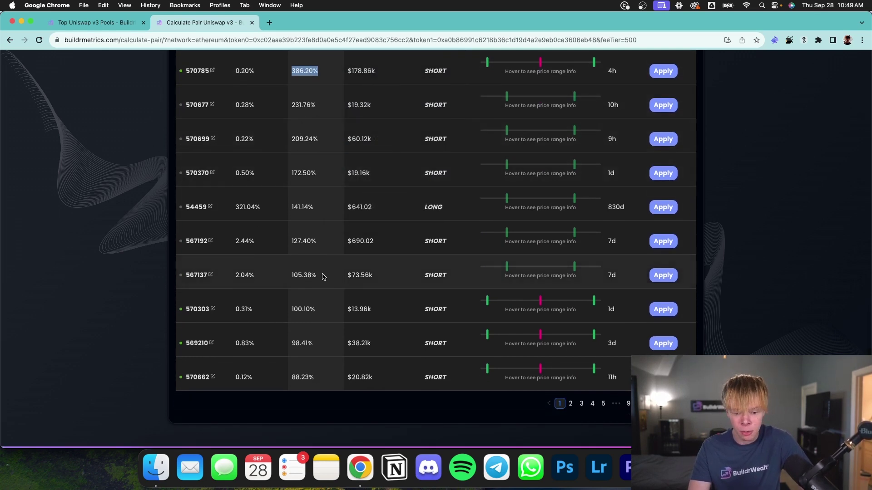
mouse_move(487, 301)
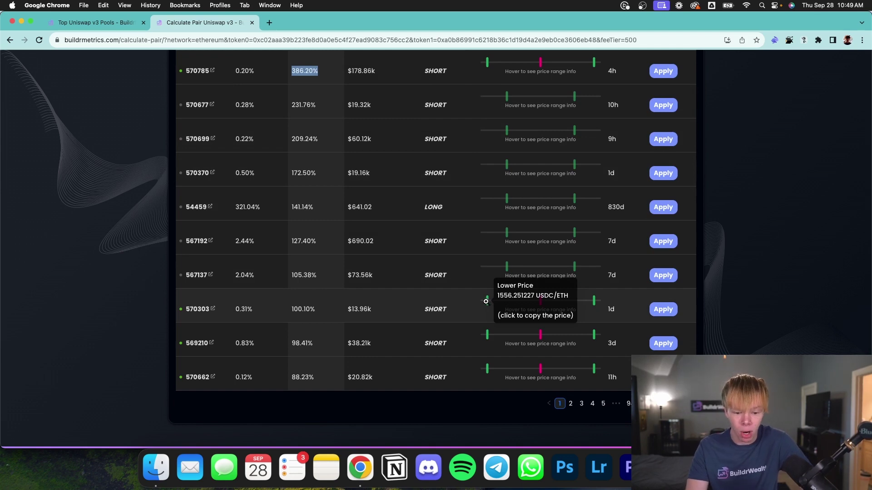
click(594, 301)
click(663, 309)
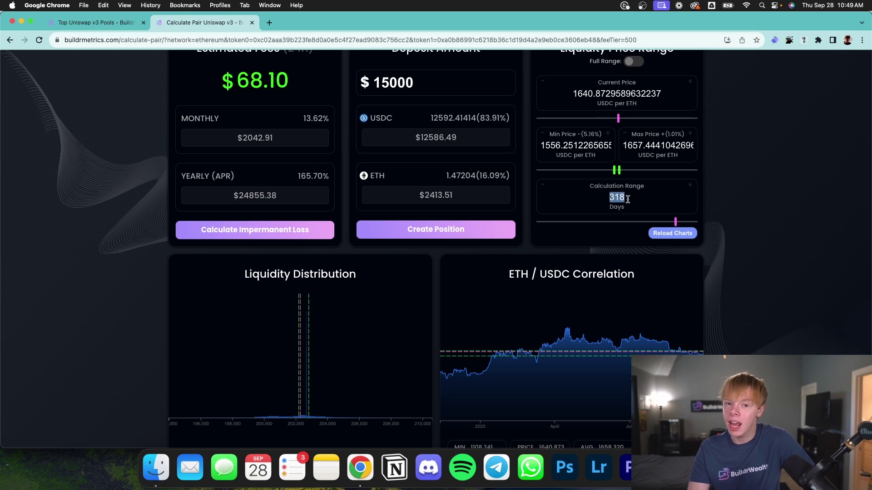
triple_click(311, 175)
click(460, 229)
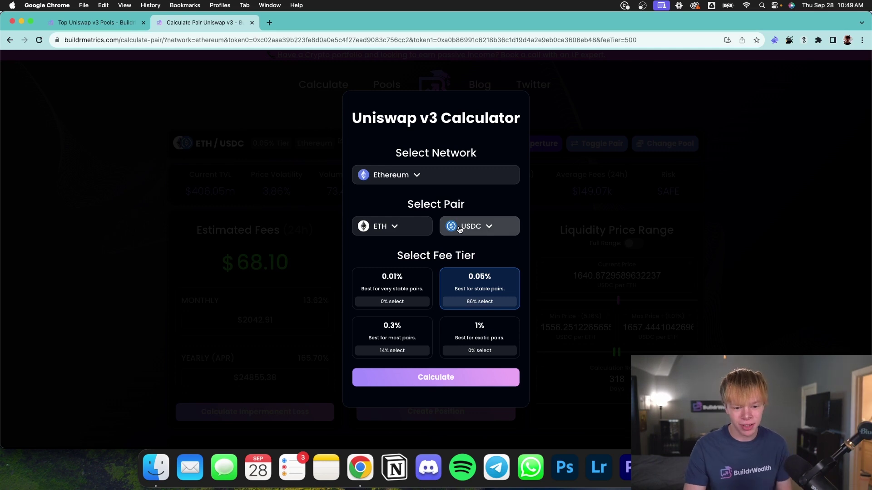
- Replace USDC with WBTC in the calculator and calculate the ETH/WBTC 0.05% pool
click(459, 229)
text(wbt)
click(428, 177)
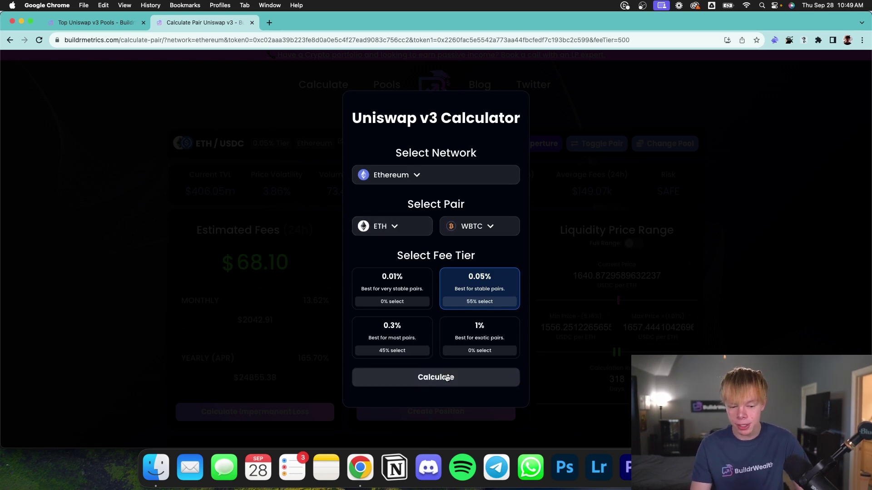
click(414, 383)
- Review the ETH / WBTC results, selecting the pair name and the Min Price value
scroll(408, 182, down, 1)
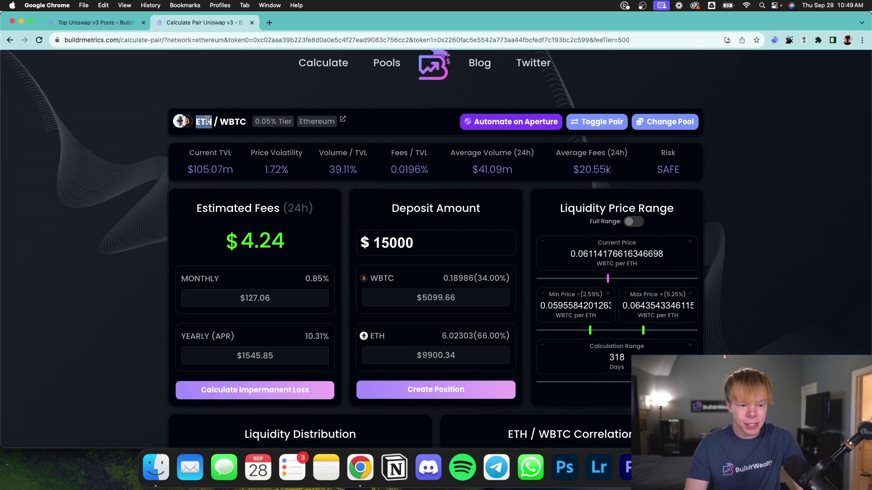
triple_click(205, 120)
double_click(221, 121)
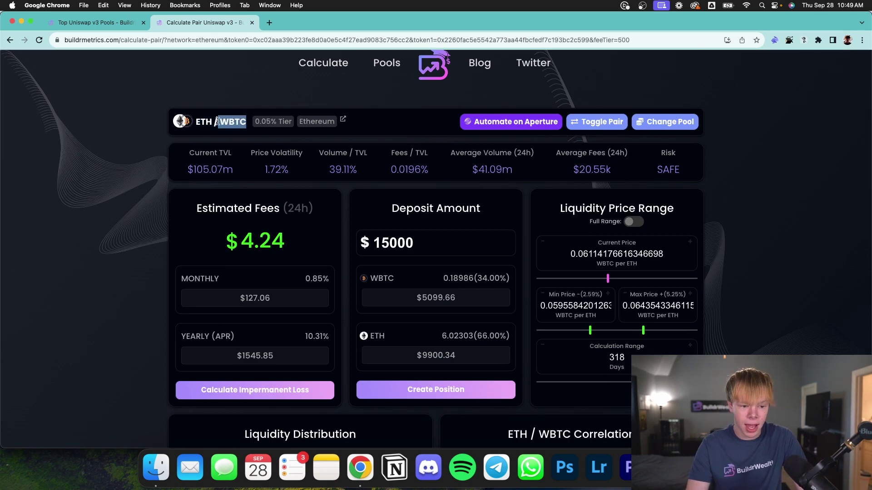
click(197, 122)
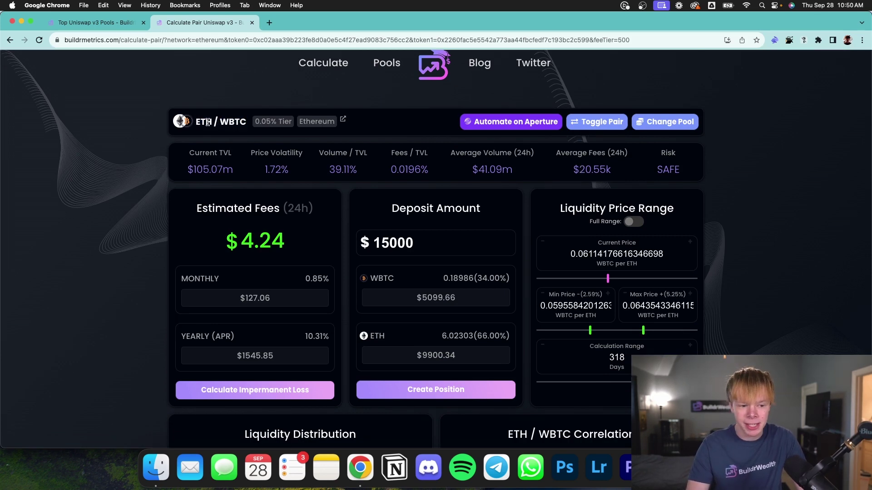
double_click(224, 121)
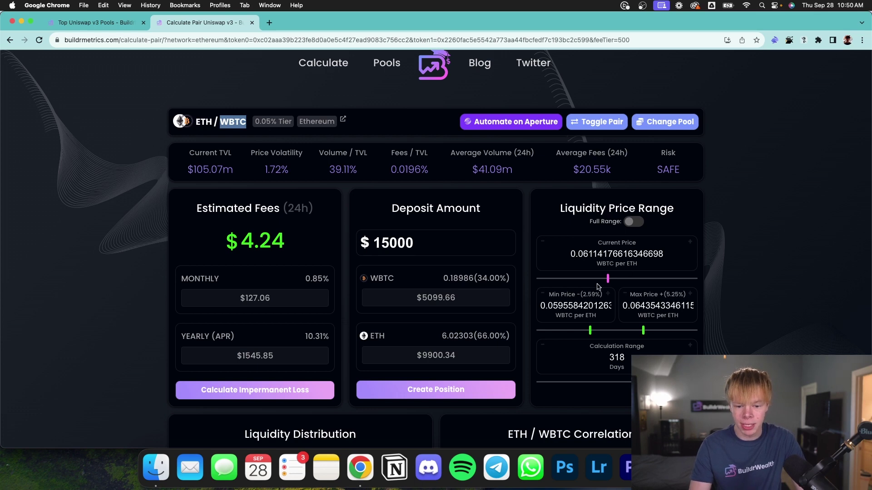
scroll(600, 287, down, 2)
double_click(553, 255)
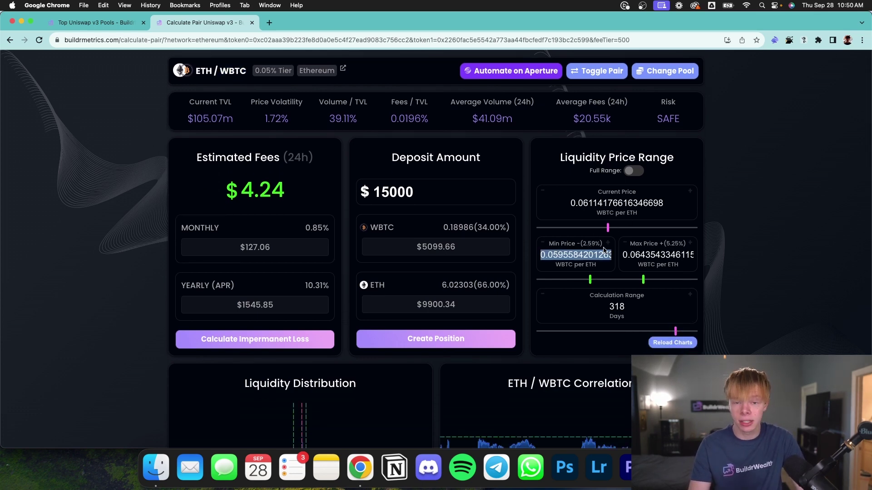
- Flip the pair to WBTC/ETH and reload the charts for a 90-day range
click(596, 80)
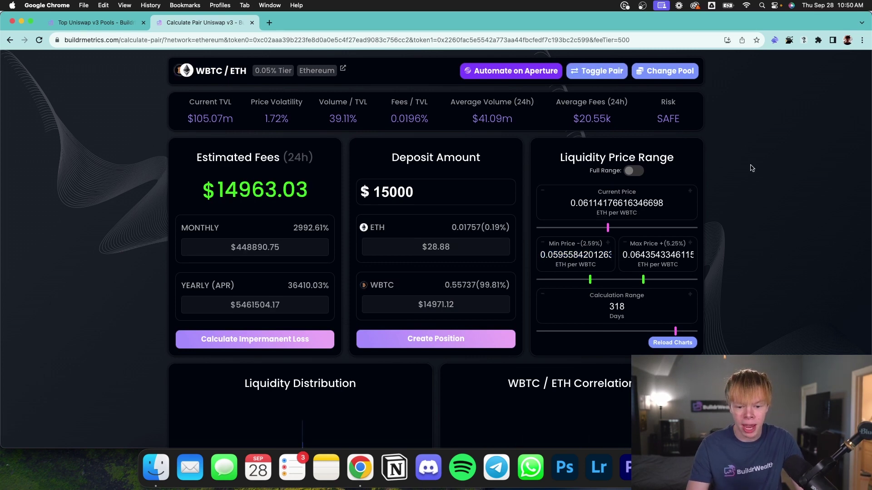
double_click(554, 254)
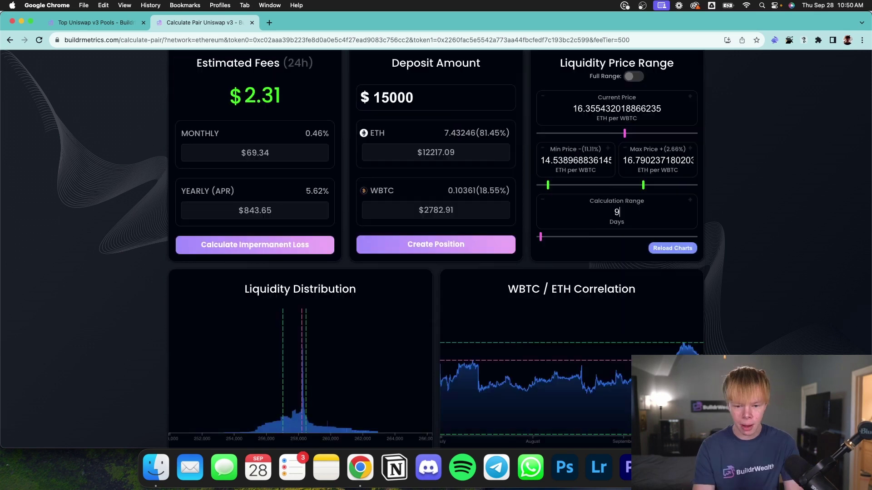
text(0)
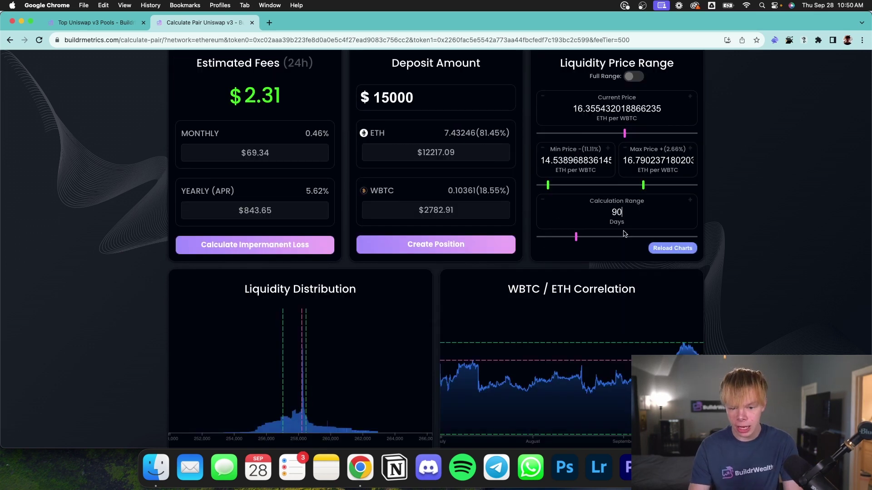
click(656, 248)
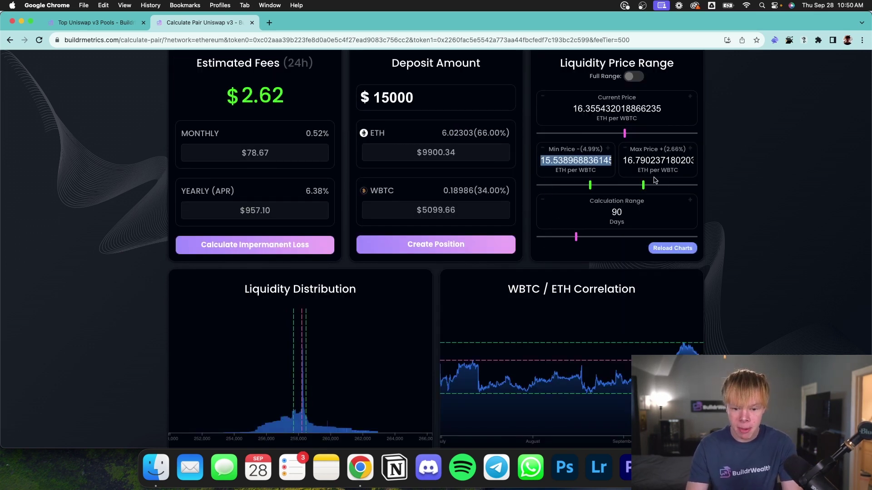
- Set the price range to Min 15.5 and Max 17 ETH per WBTC
text(15.5)
double_click(644, 161)
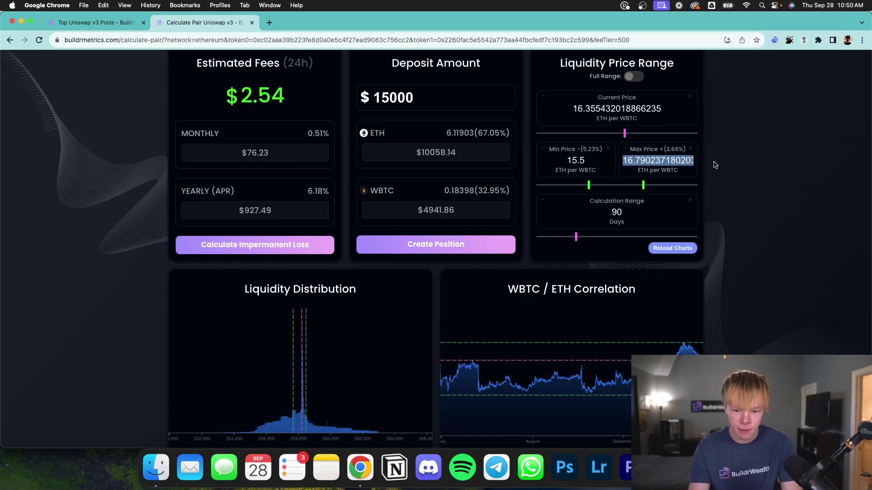
text(17)
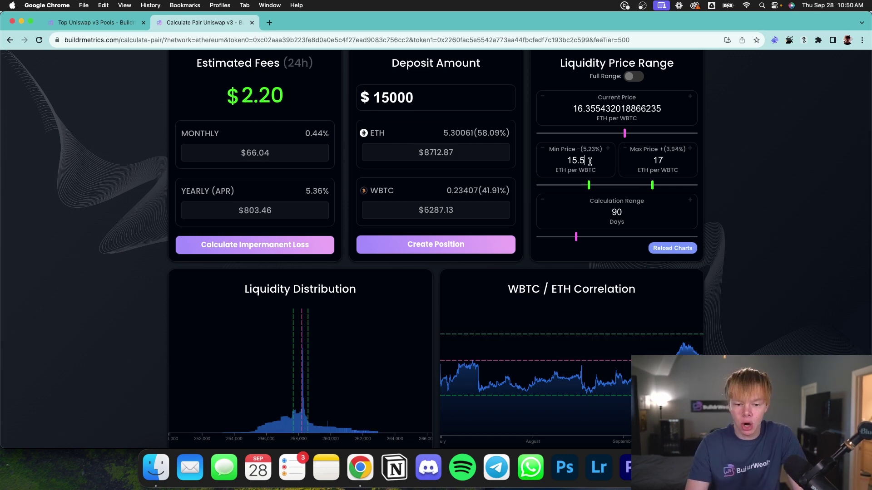
drag(589, 161, 562, 162)
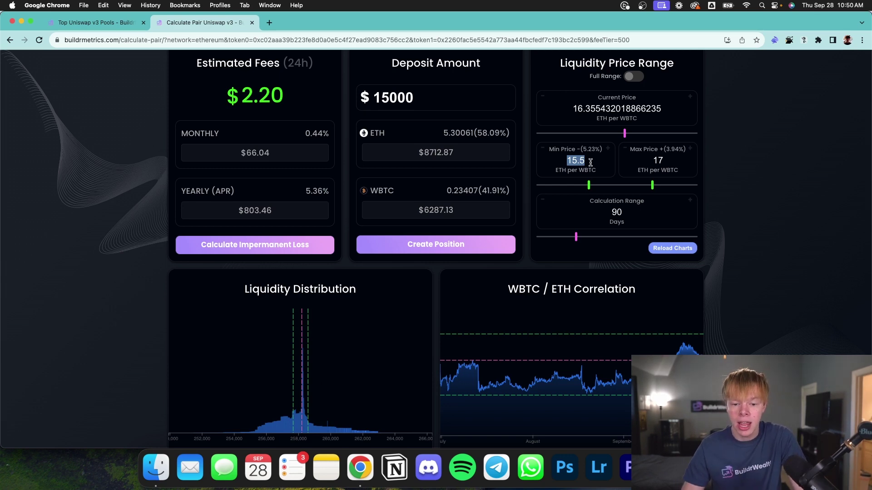
drag(681, 161, 642, 161)
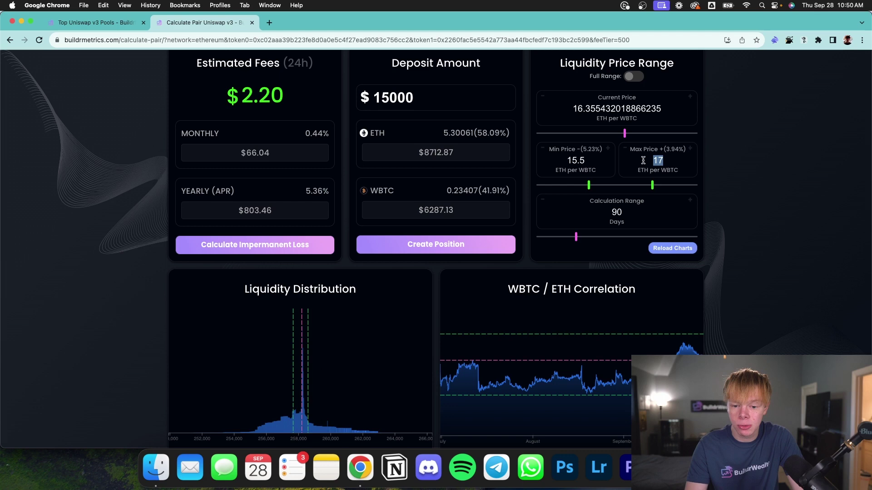
click(676, 161)
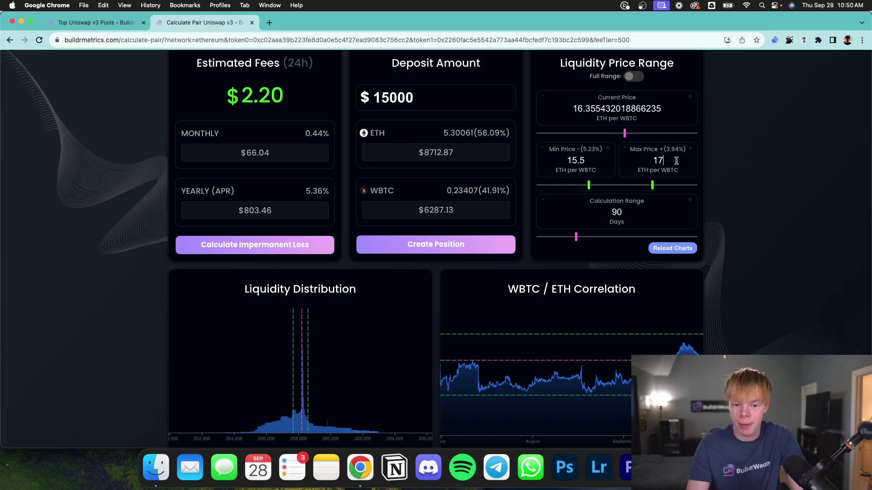
scroll(764, 168, up, 3)
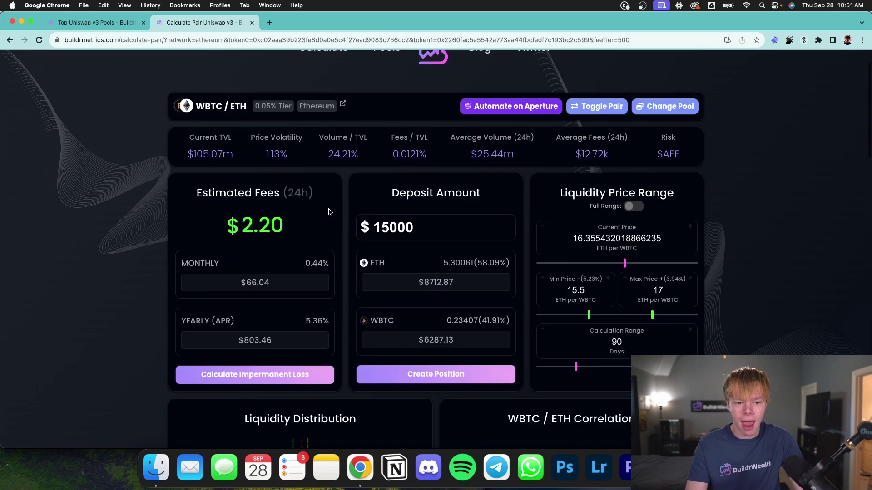
- Bring the Position Breakdown by Value and Asset Value charts into view
scroll(327, 211, down, 10)
scroll(329, 212, up, 5)
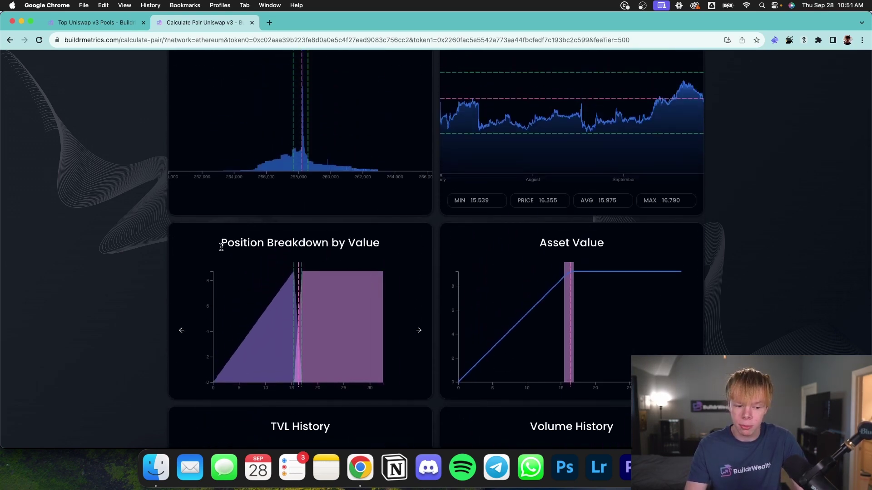
drag(220, 243, 393, 244)
drag(540, 243, 603, 242)
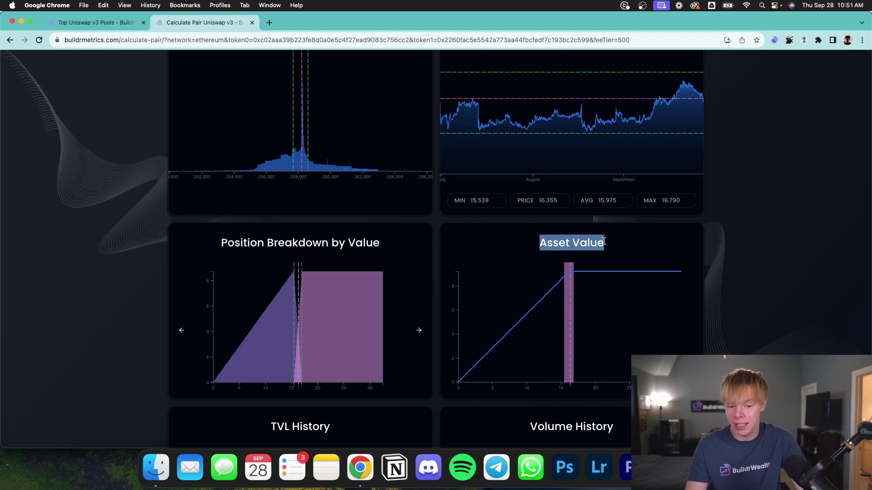
- Show the breakdown by token: 5.30061 ETH and 0.23407 WBTC at 16.355
scroll(410, 256, down, 2)
click(418, 266)
drag(219, 178, 258, 185)
click(236, 189)
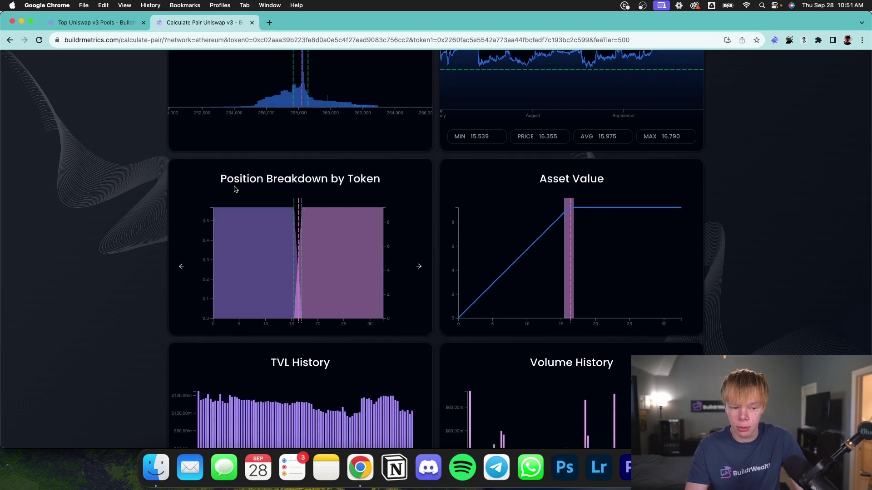
mouse_move(273, 255)
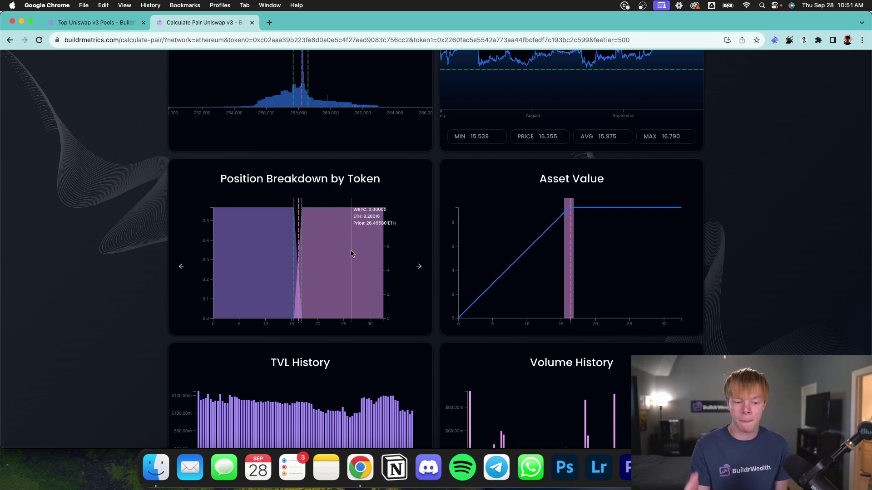
scroll(351, 253, up, 3)
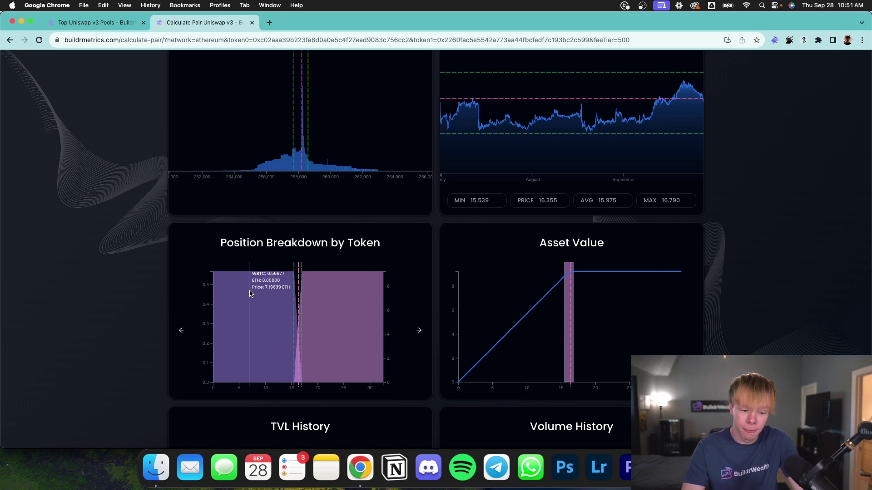
scroll(250, 294, up, 5)
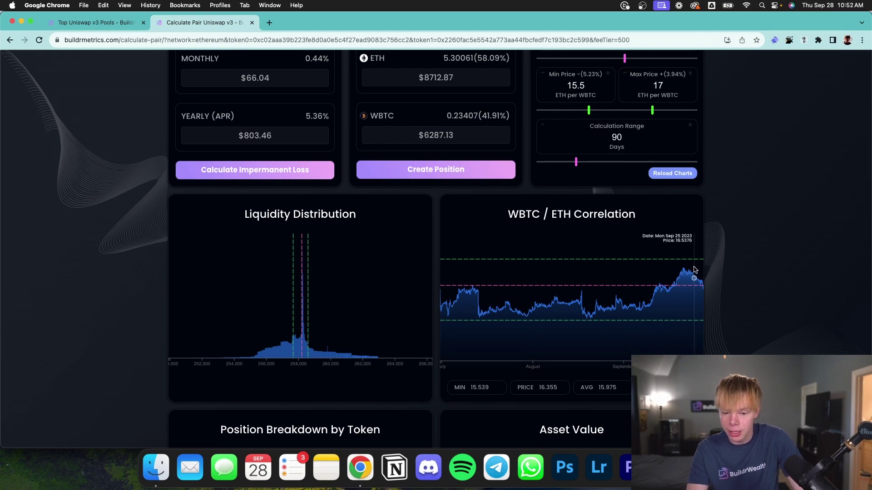
scroll(701, 271, up, 7)
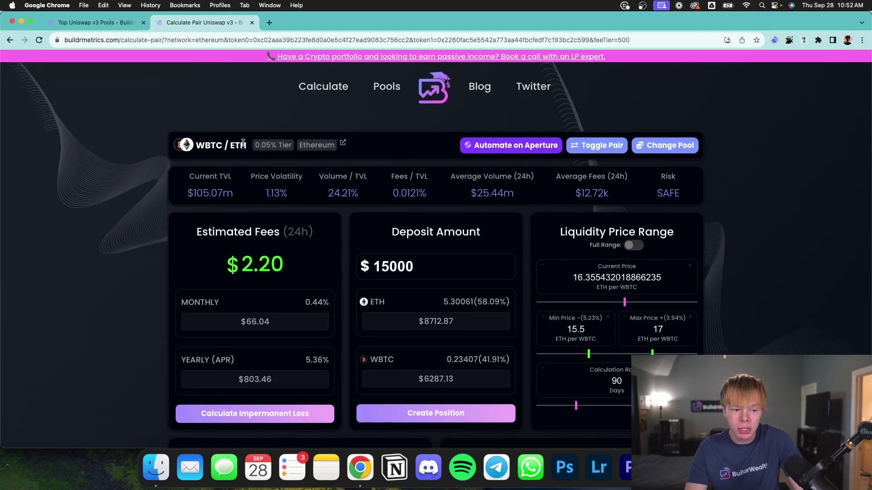
scroll(563, 235, down, 6)
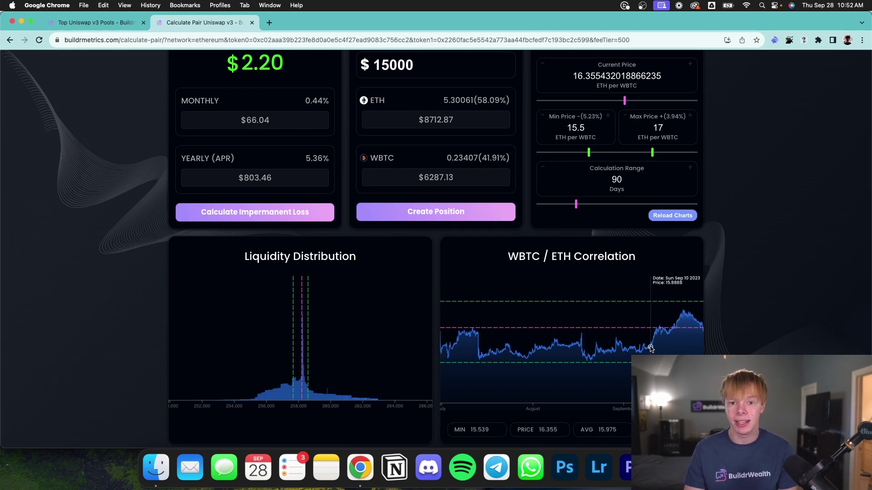
scroll(651, 343, up, 3)
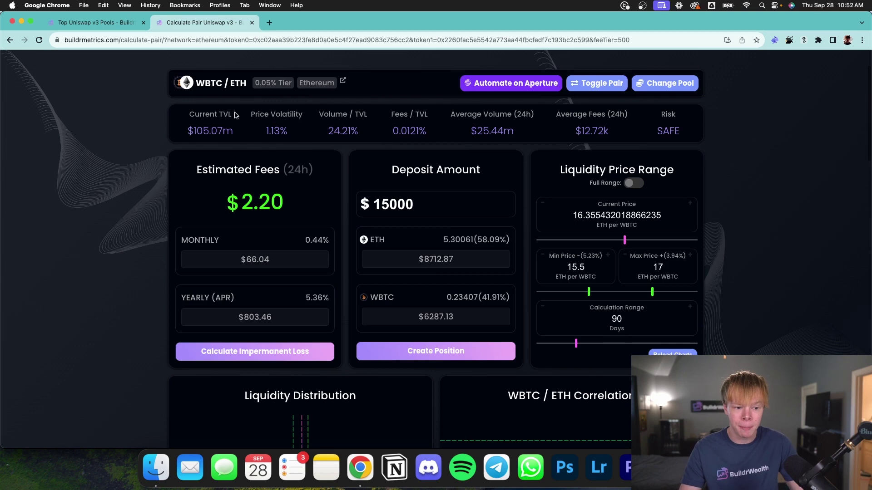
scroll(653, 341, down, 4)
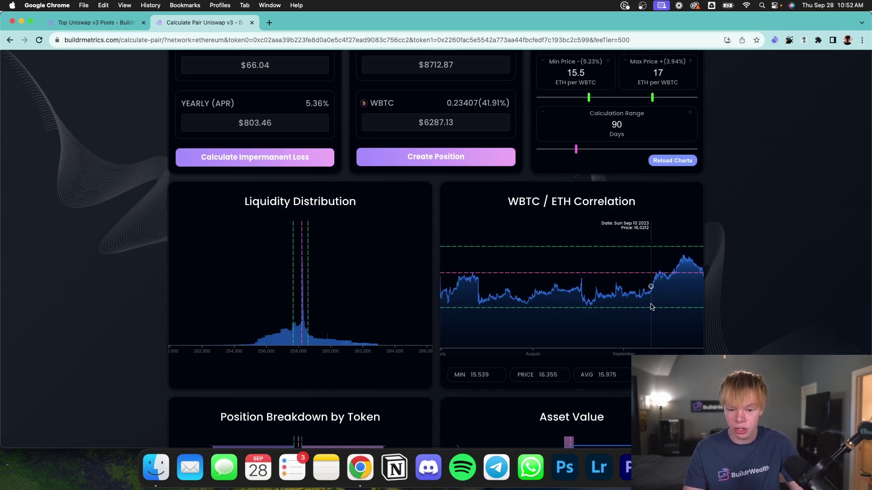
scroll(651, 307, down, 6)
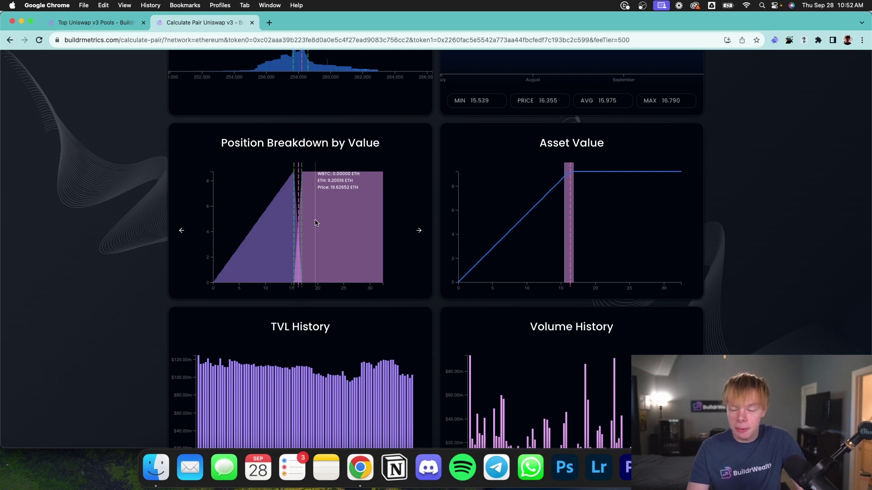